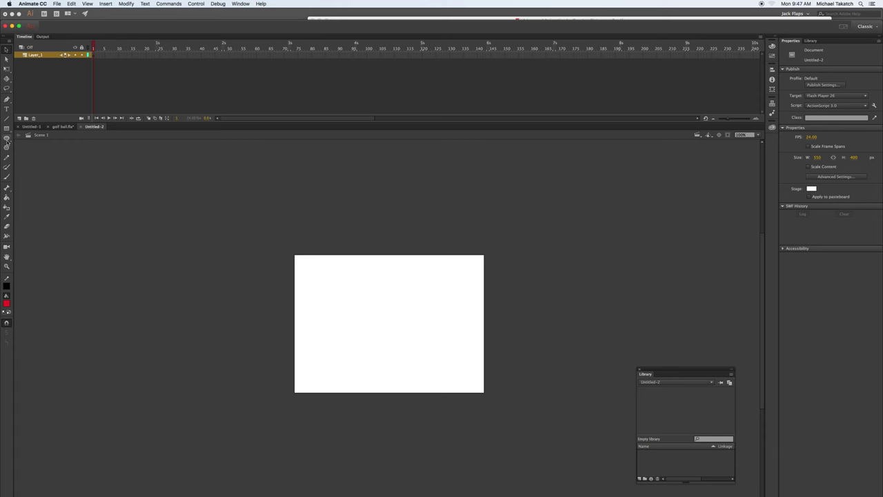
- Draw a trial red circle, then delete both its fill and its outline
left_click_drag(7, 139, 29, 139)
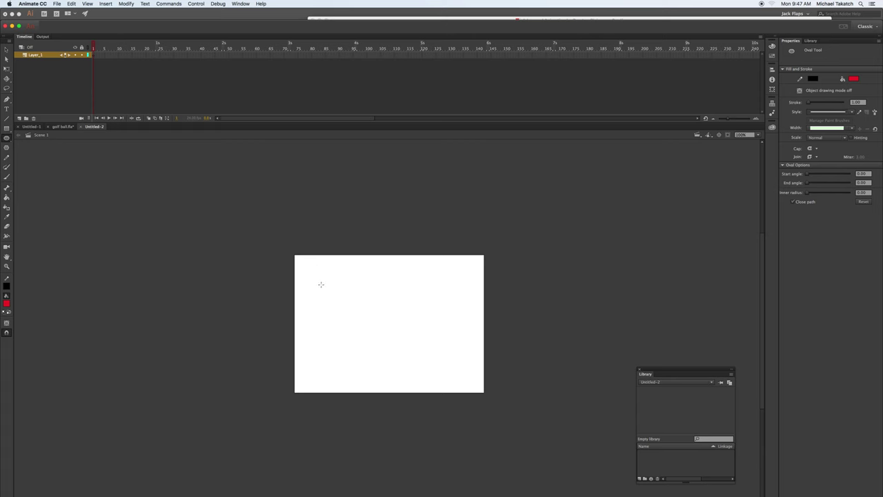
mouse_move(321, 284)
left_mouse_down()
mouse_move(372, 352)
mouse_move(396, 350)
left_mouse_up()
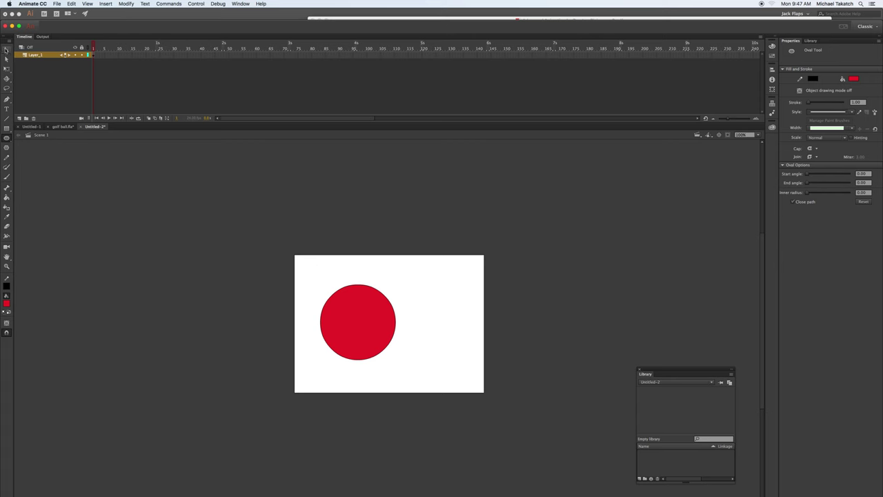
left_click(6, 51)
left_click(349, 326)
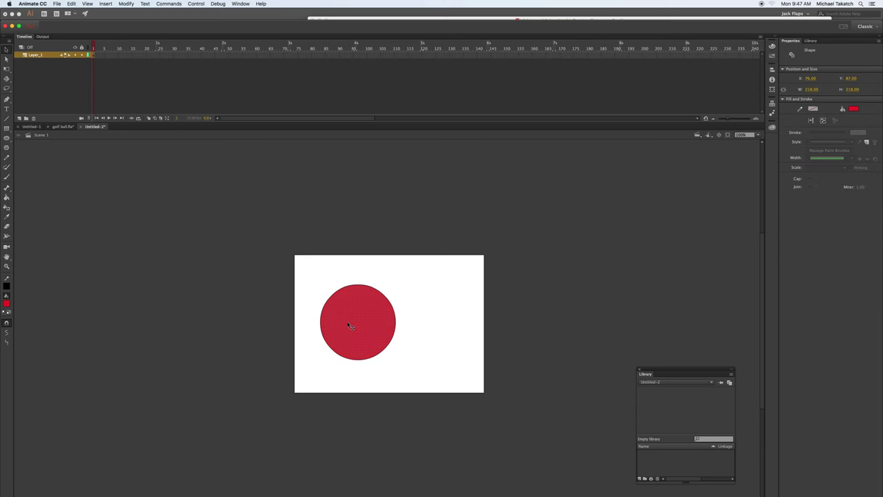
left_click_drag(349, 326, 445, 287)
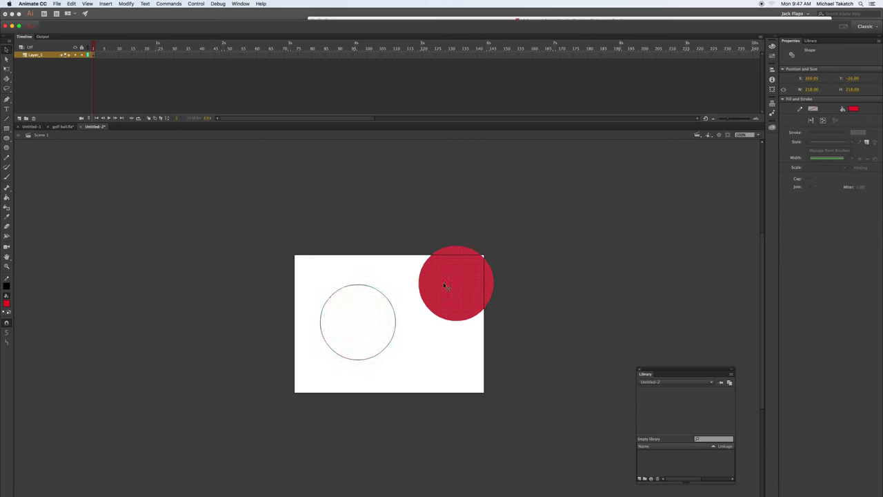
left_click(374, 291)
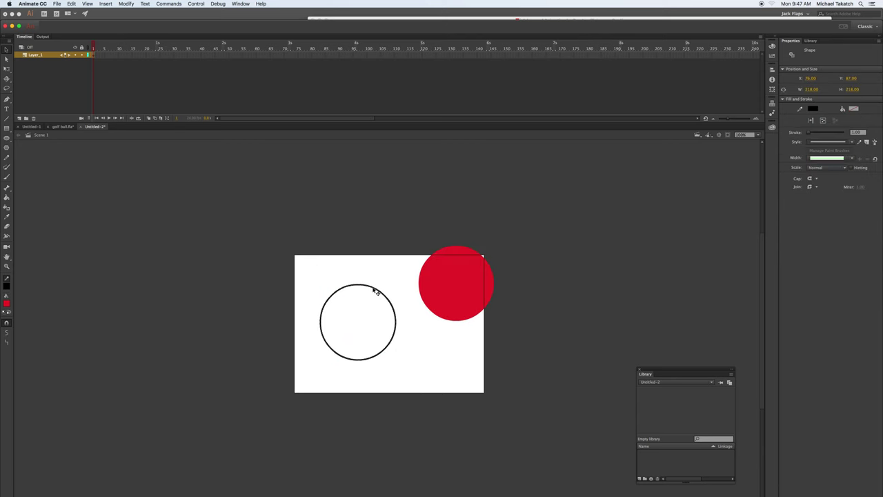
key("Delete")
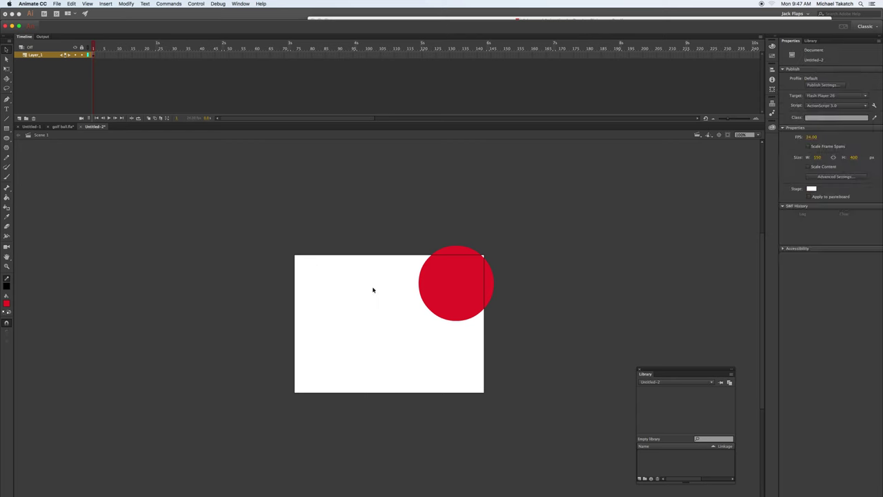
left_click(431, 292)
key("Delete")
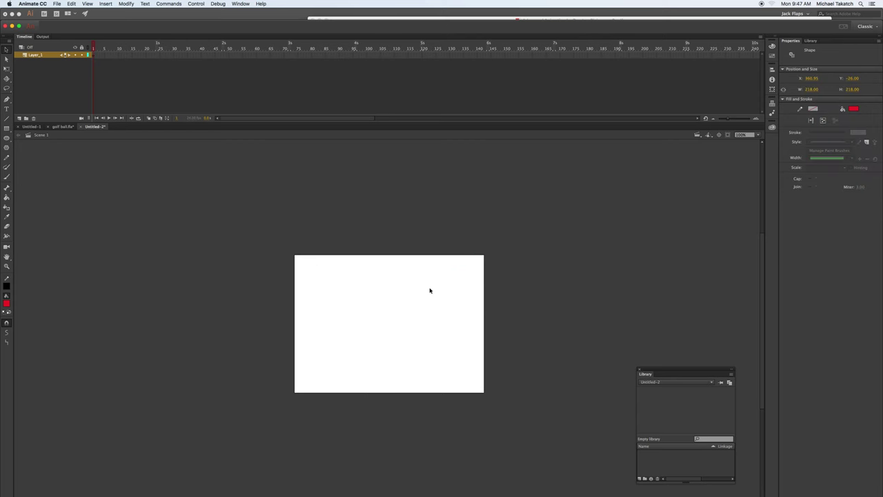
- Set the fill to the red radial gradient and the stroke colour to none
left_click(7, 287)
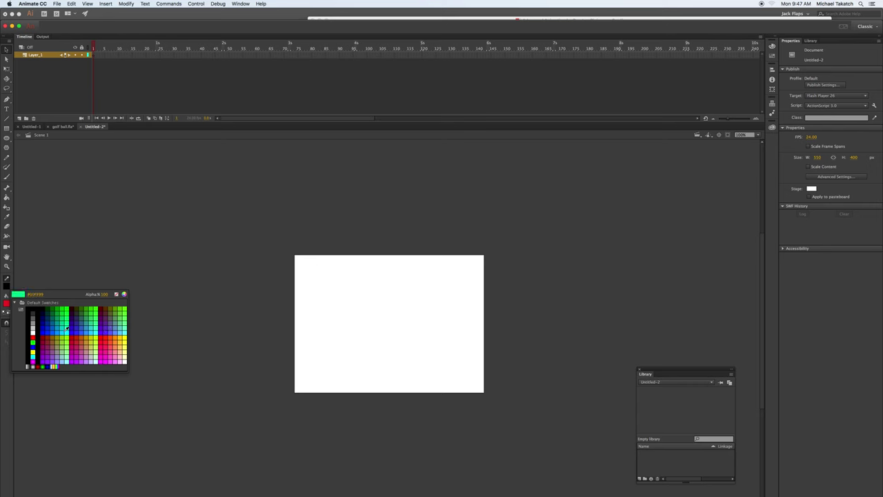
left_click(40, 367)
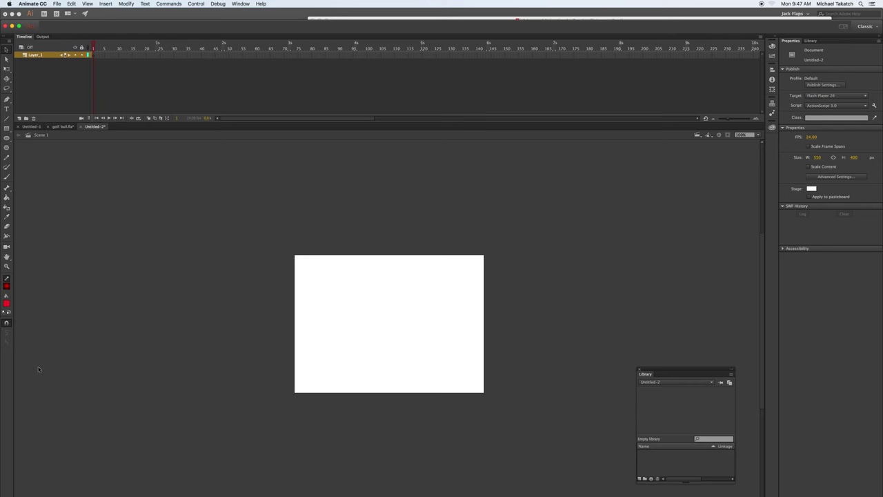
left_click(7, 304)
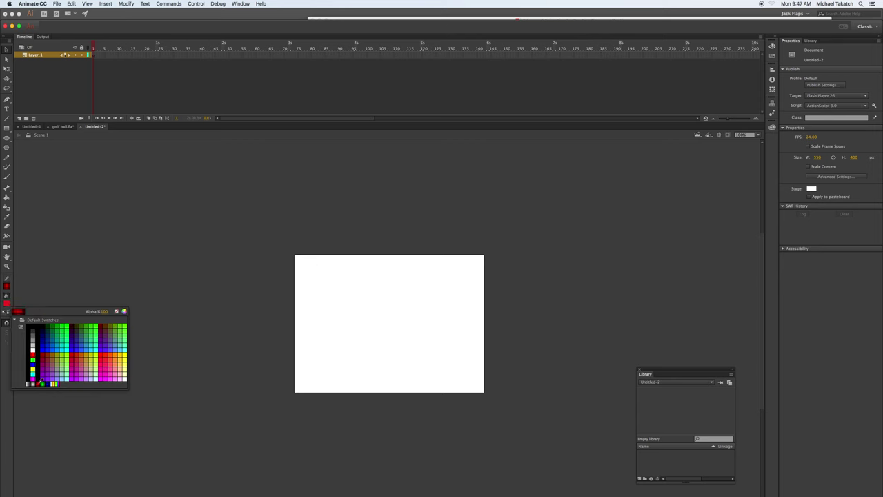
left_click(39, 382)
left_click(7, 285)
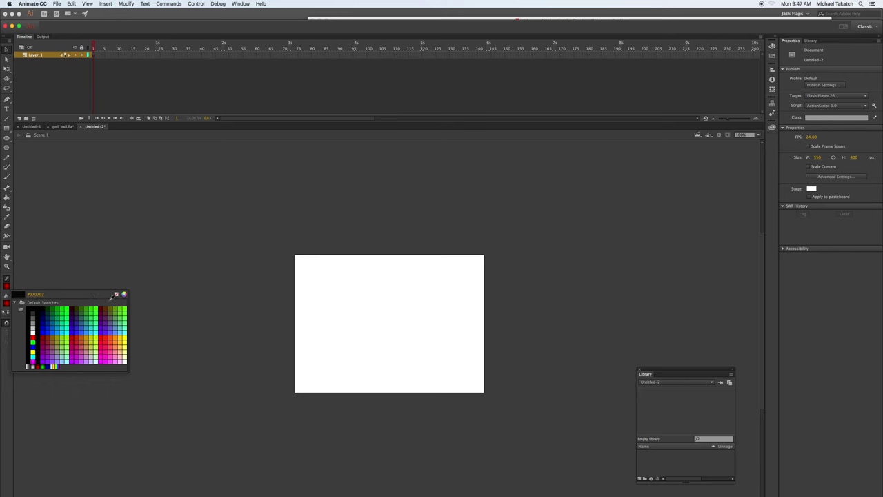
left_click(116, 295)
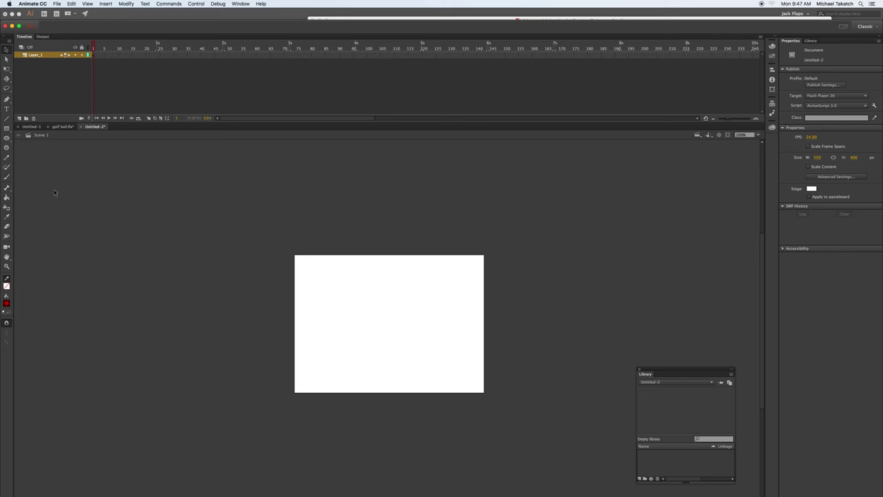
- Draw the gradient ball with the Oval tool near the stage's lower left
left_click(7, 138)
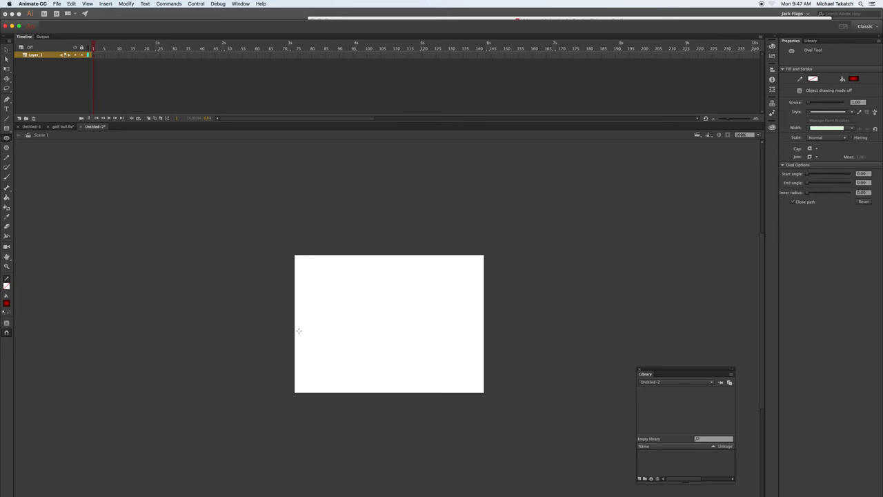
left_click_drag(298, 331, 356, 386)
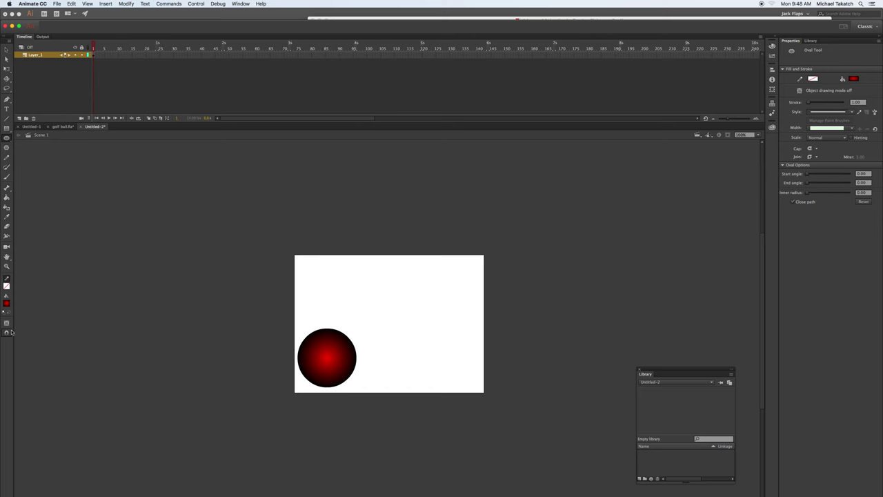
left_click(6, 303)
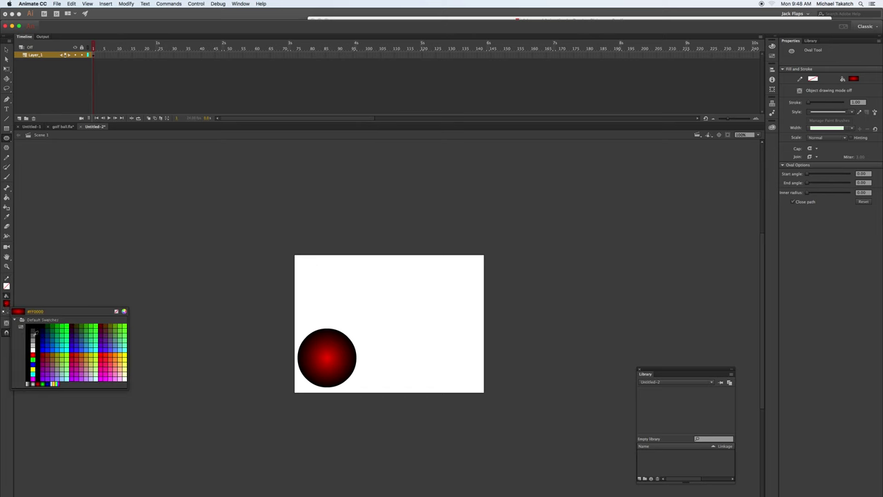
- Fill the ball with the grey linear gradient using the Paint Bucket
left_click(27, 384)
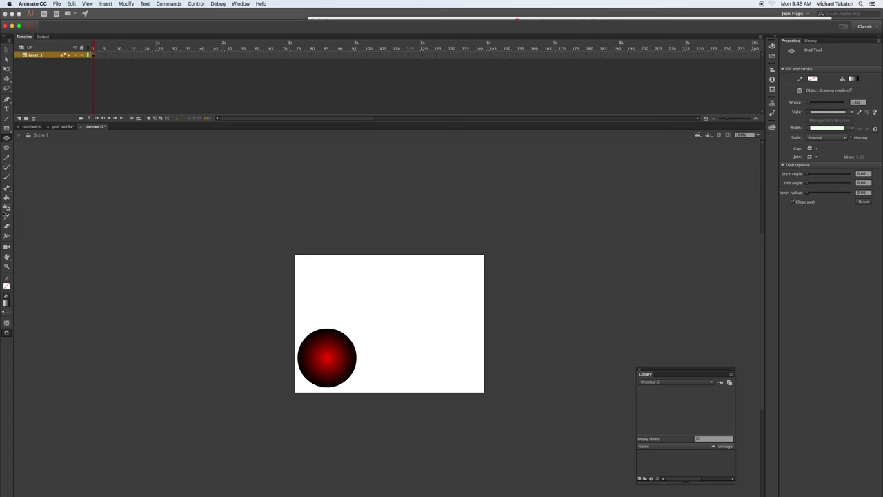
left_click(6, 198)
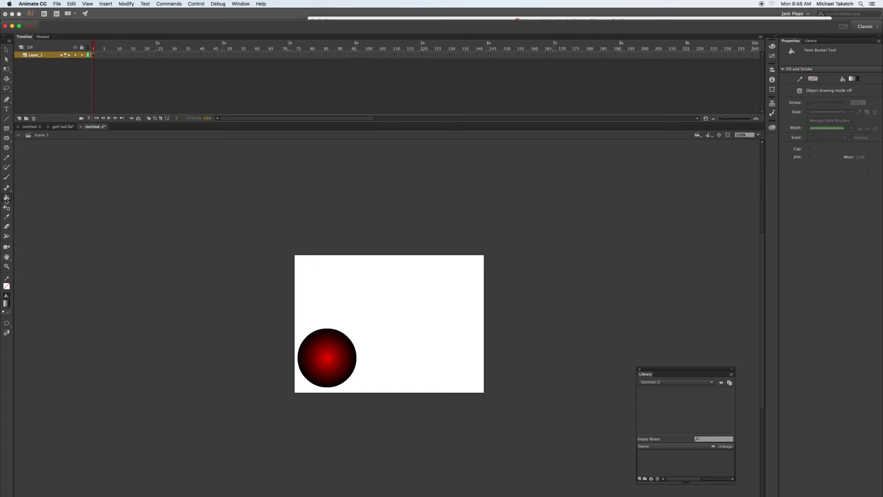
left_click(335, 351)
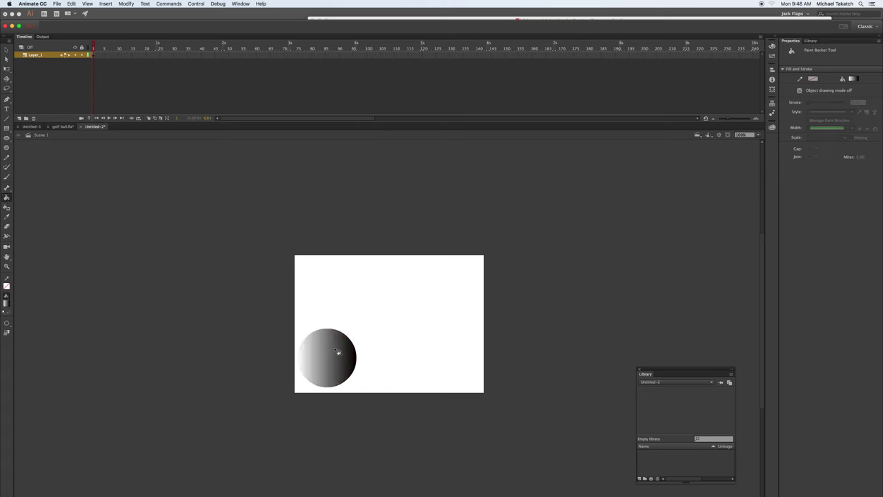
left_click(346, 358)
- Zoom the stage to 200% and pan the view to the ball
left_click(6, 50)
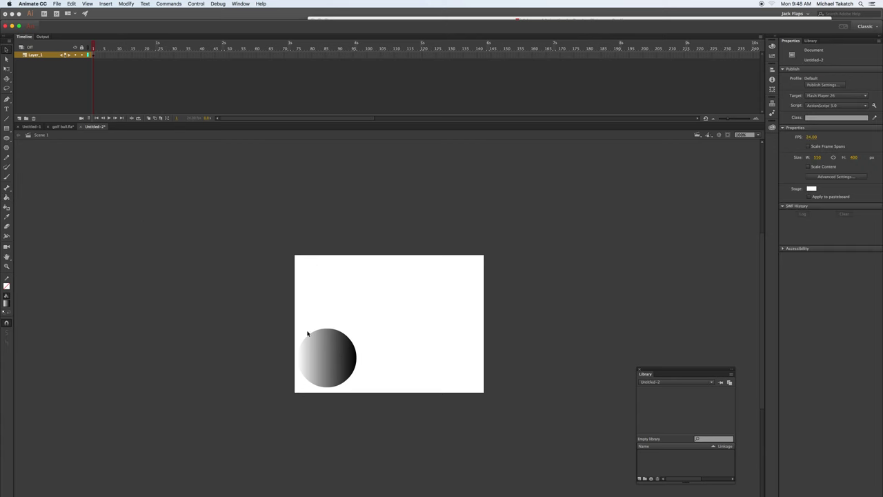
left_click(325, 308)
left_click_drag(333, 347, 324, 316)
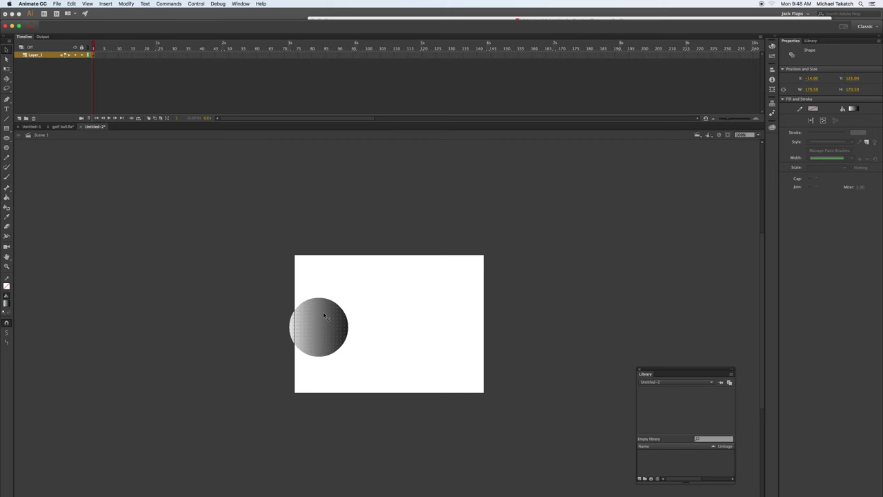
key("ctrl+z")
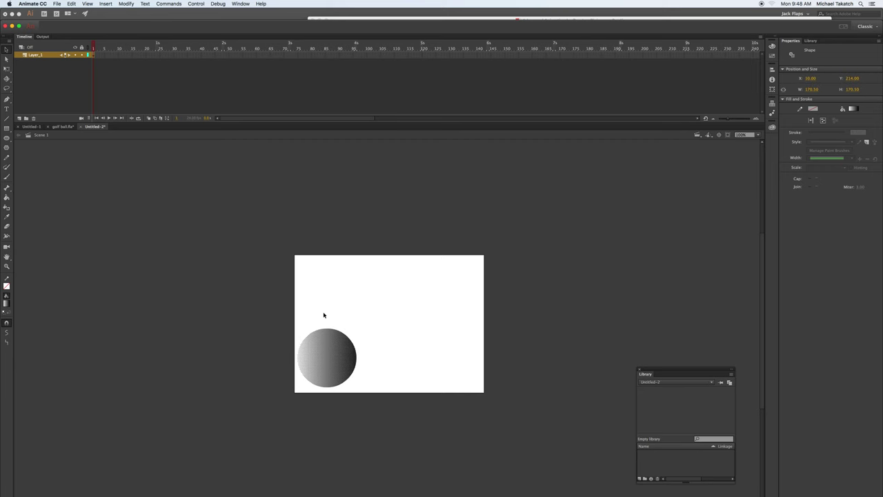
key("super+equal")
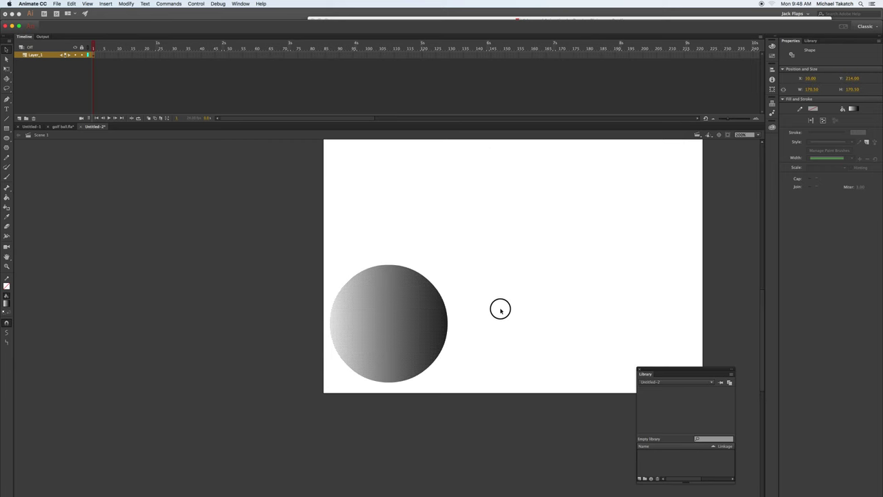
left_click_drag(501, 308, 281, 341)
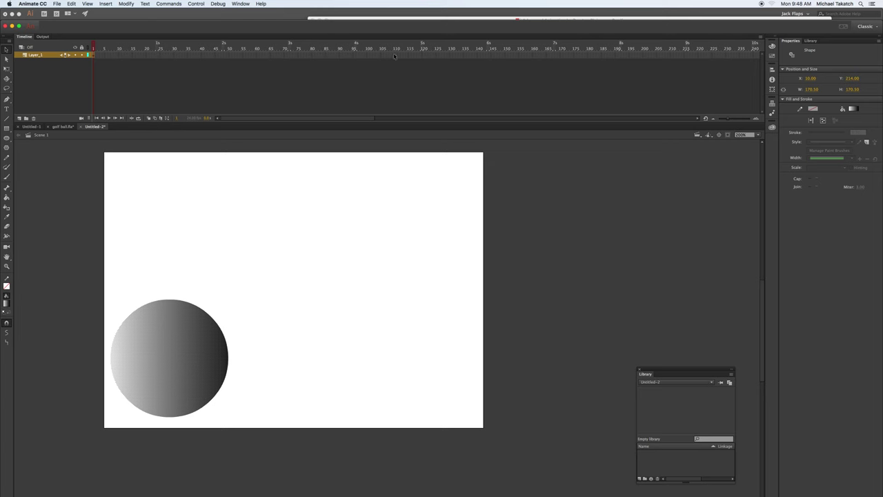
- Insert a keyframe at frame 72 on the ball's layer
left_click(291, 56)
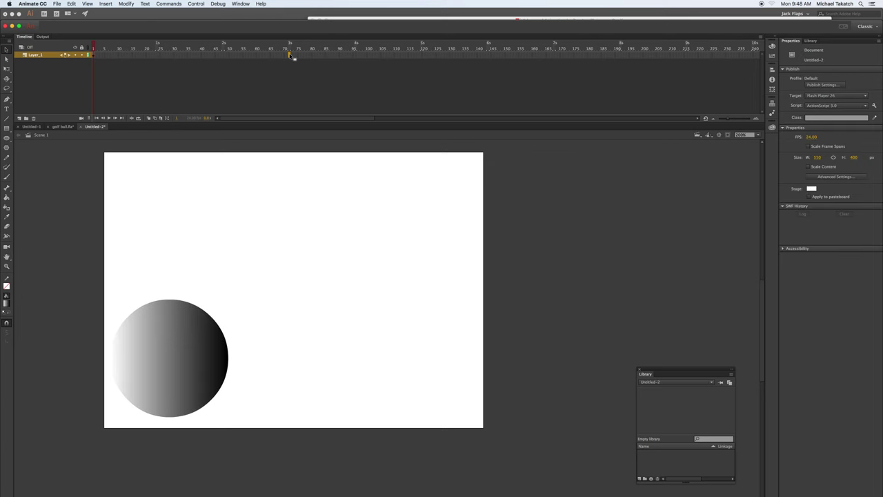
right_click(290, 56)
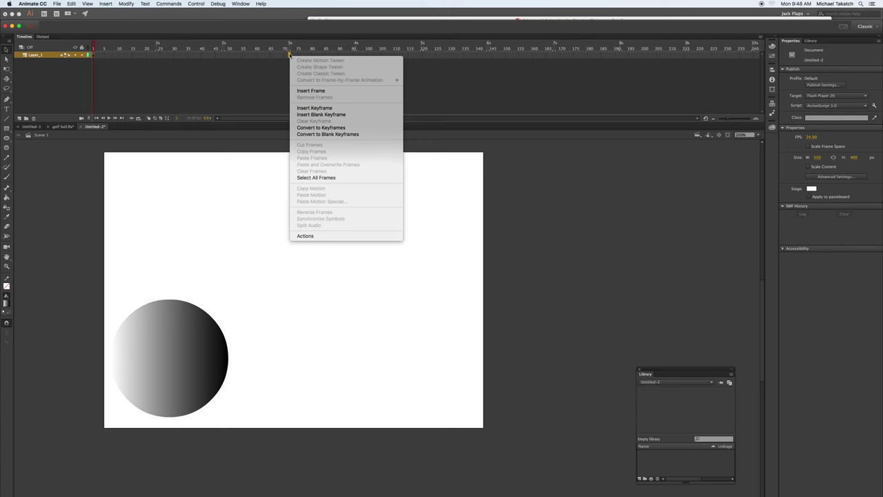
left_click(314, 109)
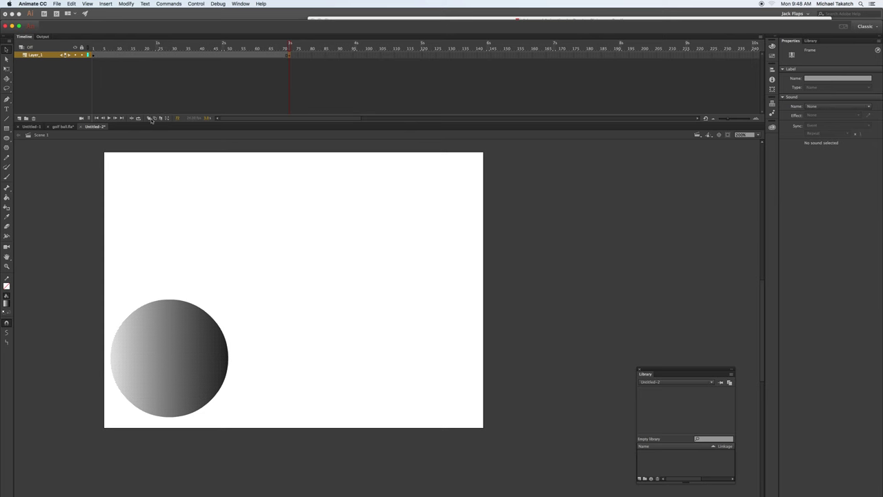
key("Return")
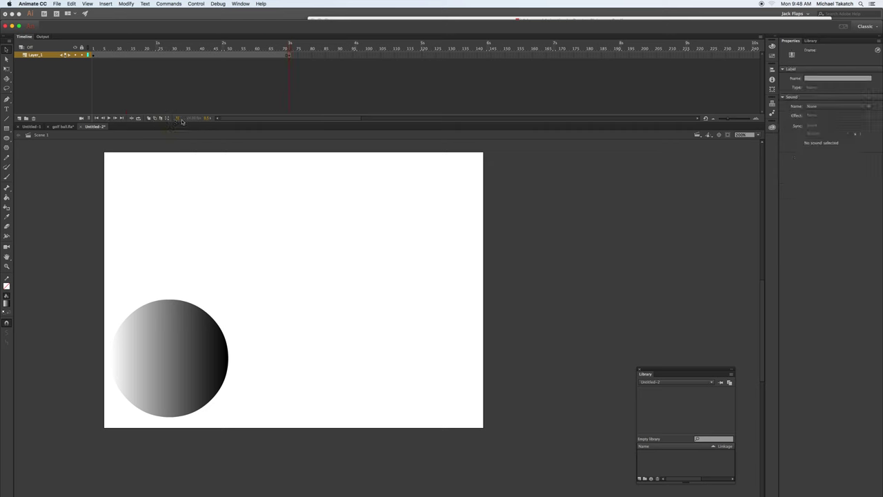
- In frame 72, drag the ball to the stage's right side and preview
left_click(290, 55)
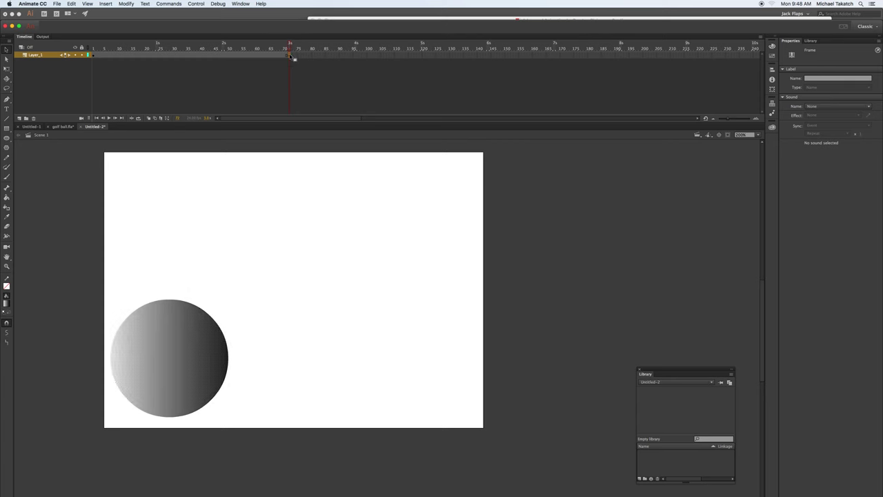
left_click(195, 340)
left_click_drag(194, 340, 437, 348)
key("Return")
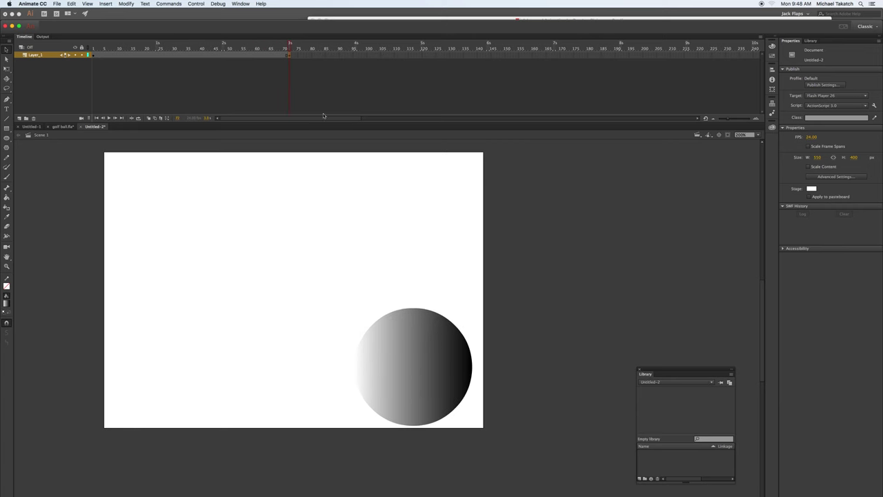
left_click_drag(289, 48, 191, 48)
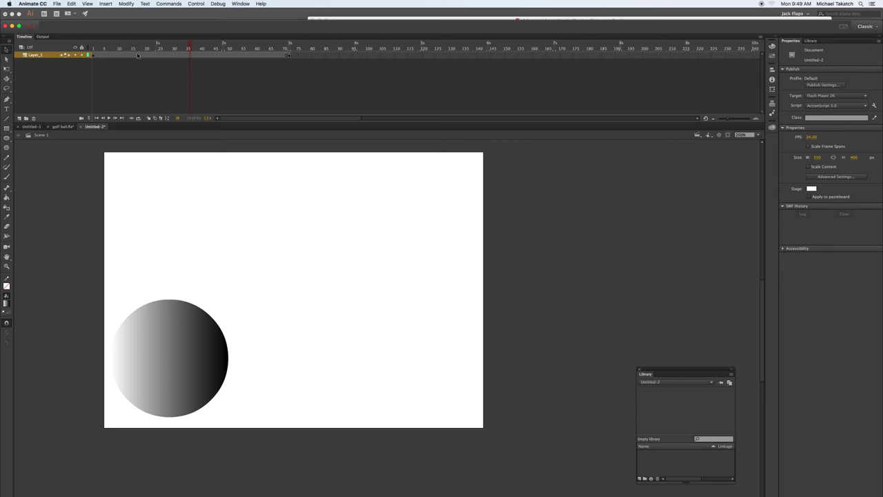
- Create a classic tween across frames 1–72, converting the ball to a symbol, and preview it
right_click(137, 55)
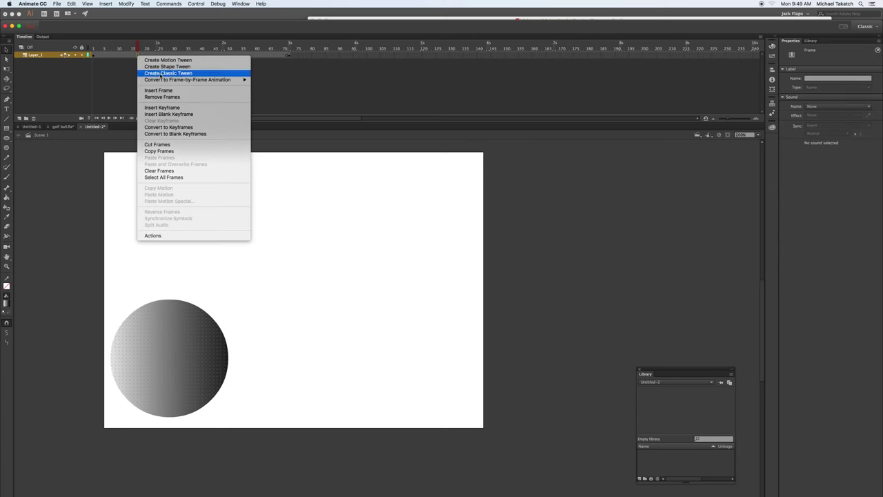
left_click(160, 73)
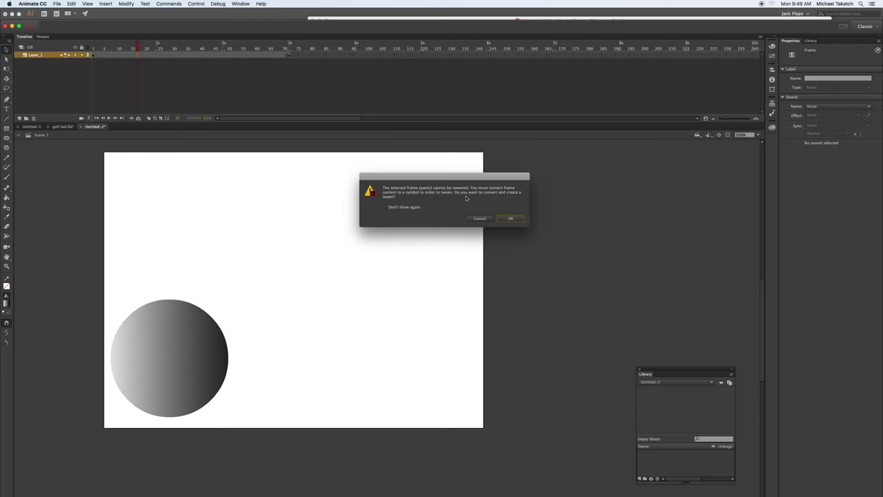
left_click(511, 219)
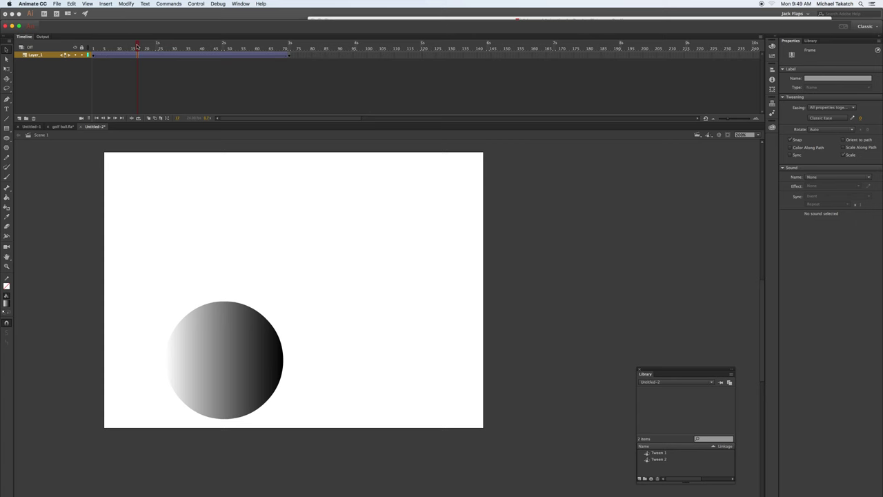
left_click_drag(137, 46, 90, 54)
key("Return")
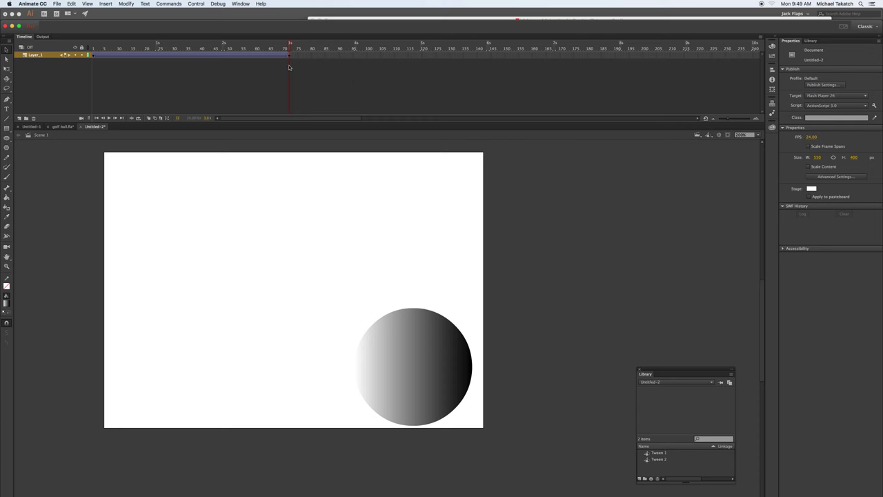
- Set the tween's Rotate option to CW with a count of 1 and play it
left_click(262, 58)
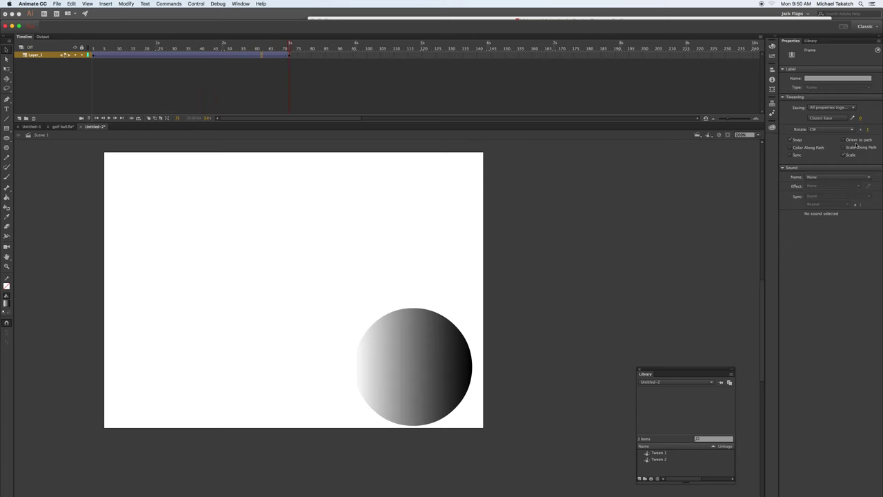
left_click(871, 131)
key("Return")
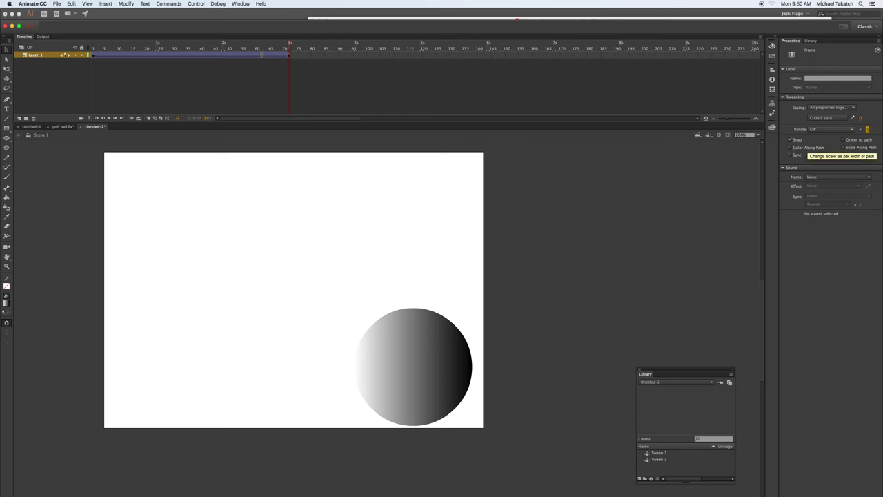
key("Return")
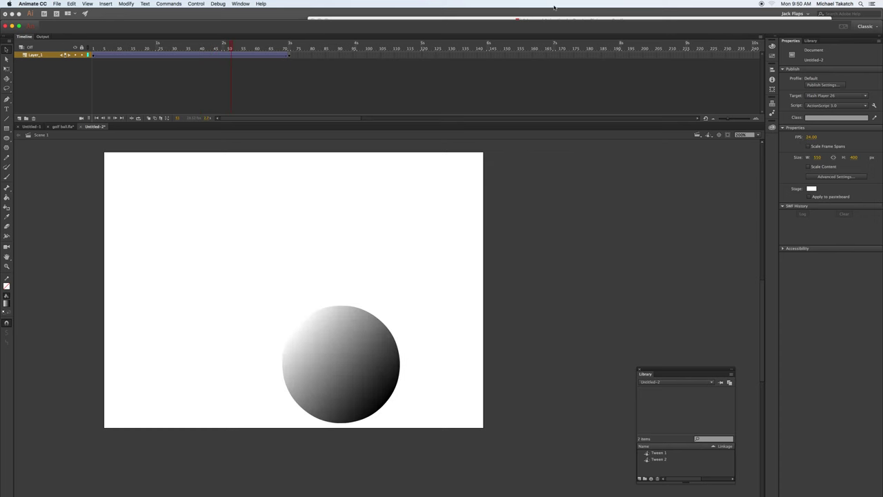
left_click(289, 55)
- In the final frame, move the ball up about 20 px to X 448.70, Y 311.75
left_click_drag(290, 55, 279, 56)
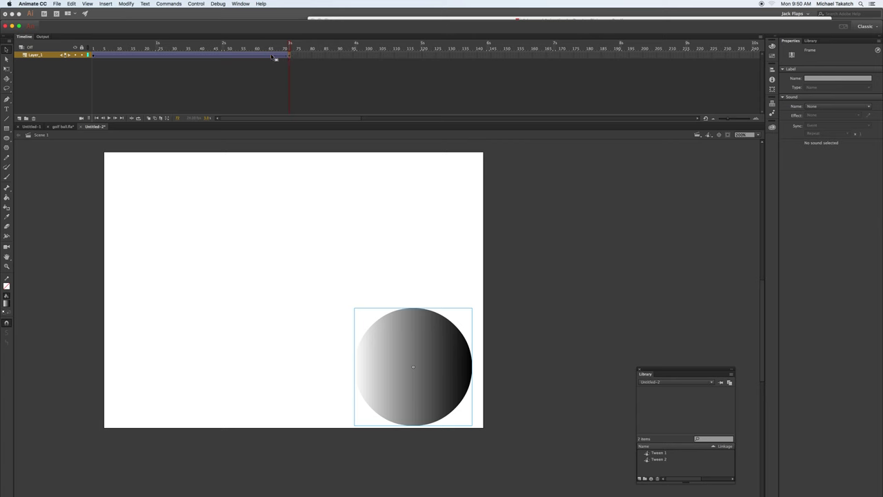
left_click_drag(275, 59, 271, 58)
key("super+z")
left_click(7, 51)
left_click_drag(434, 351, 428, 320)
key("Return")
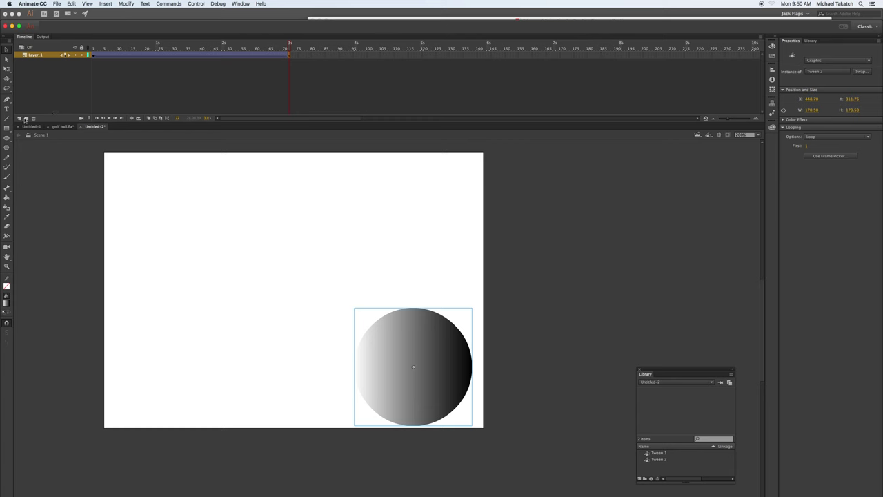
- Add a new layer and name it 'back'
left_click(19, 118)
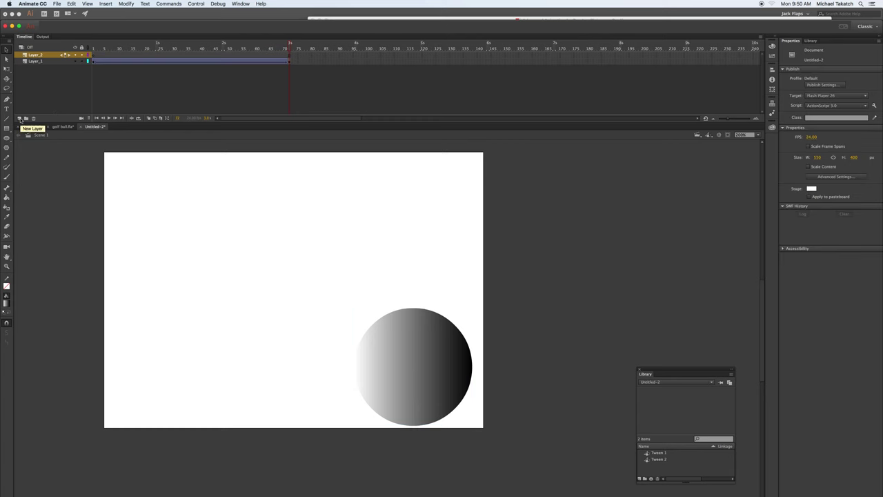
double_click(36, 55)
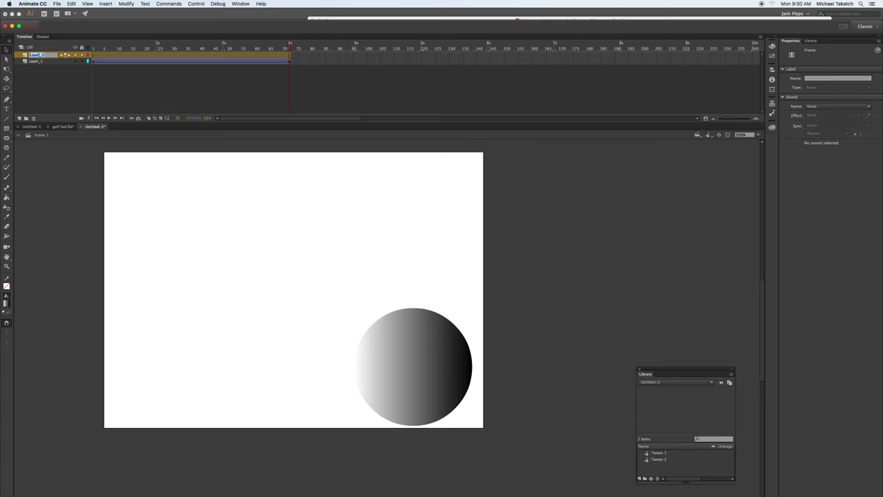
type("back")
key("Return")
- Draw a cyan rectangle covering most of the stage as the sky
left_click(7, 130)
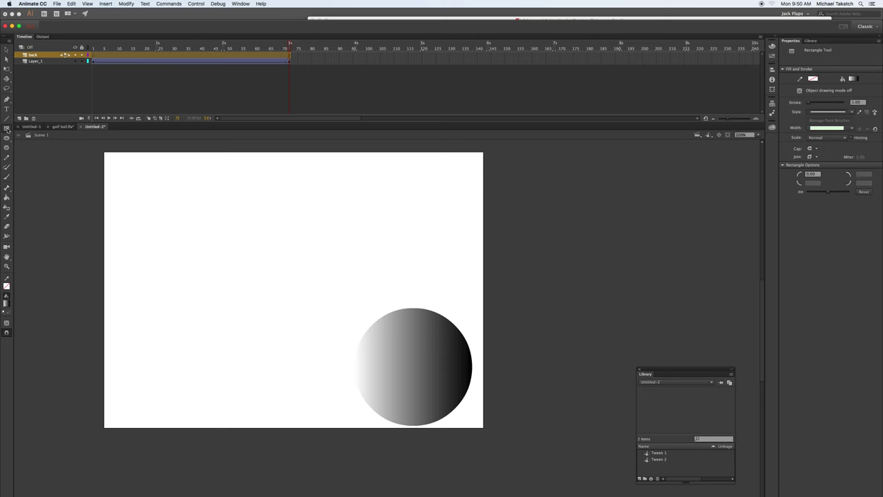
left_click(8, 304)
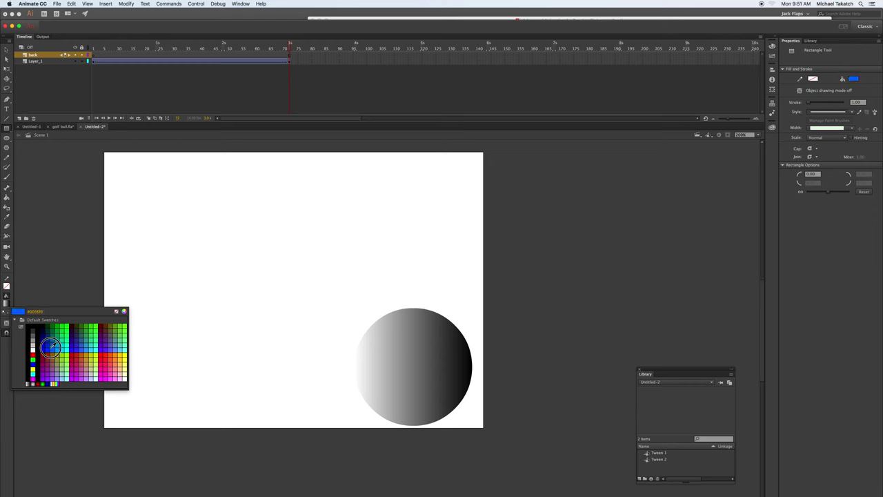
left_click(53, 348)
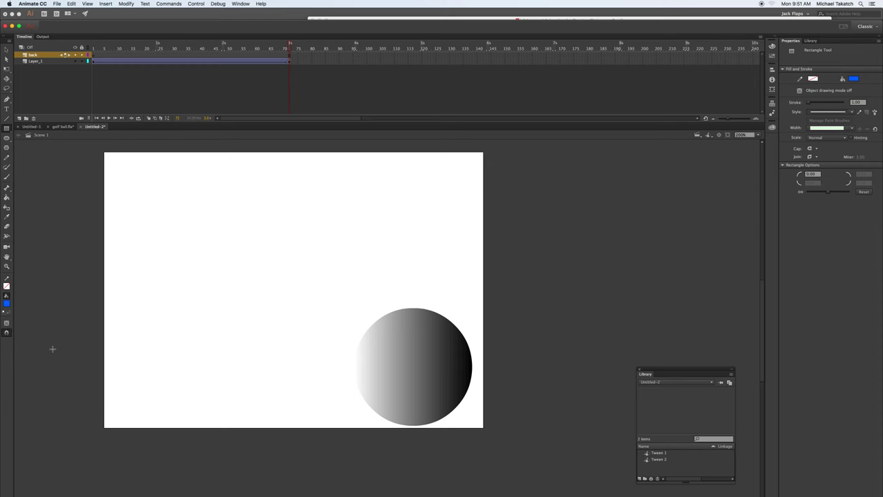
left_click(6, 304)
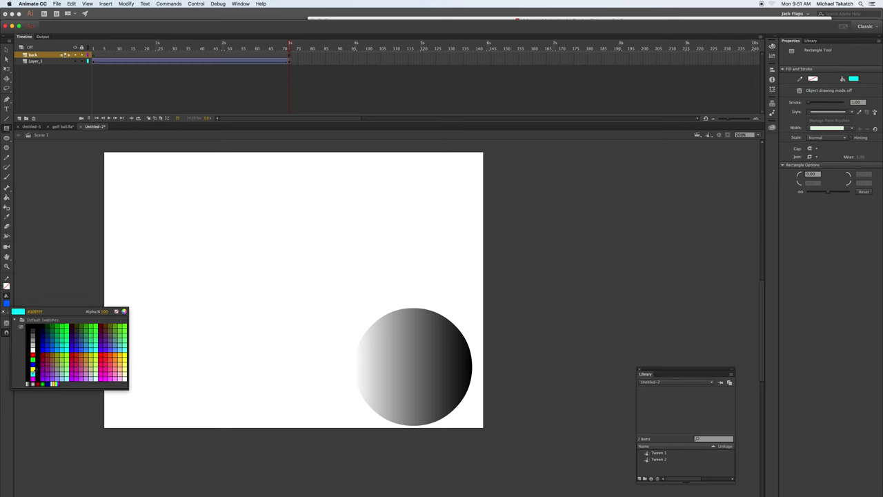
left_click(32, 372)
mouse_move(100, 148)
left_mouse_down()
mouse_move(501, 347)
mouse_move(489, 383)
left_mouse_up()
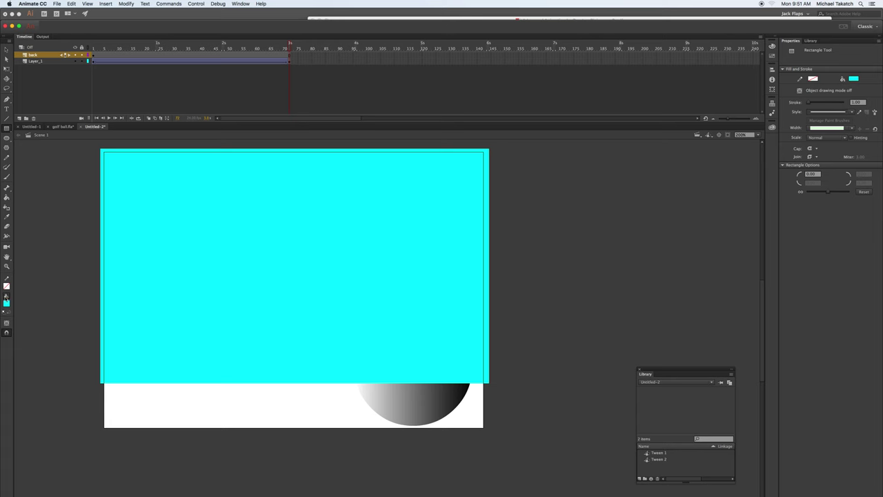
- Draw a #00FF00 ground strip along the bottom and move the back layer below Layer_1
left_click(6, 302)
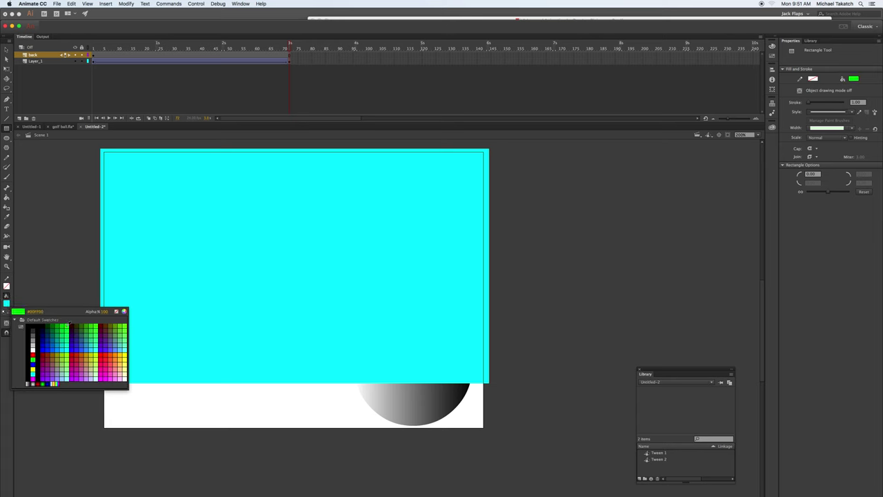
left_click(69, 324)
left_click_drag(101, 375, 491, 436)
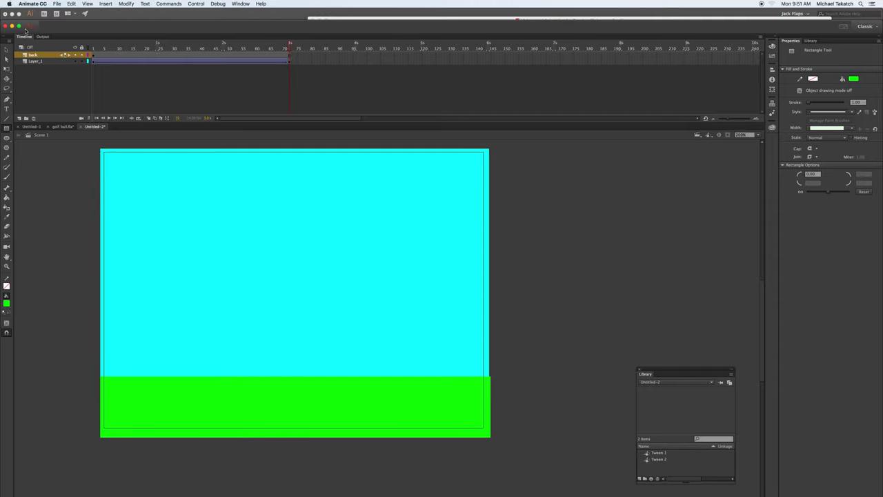
left_click_drag(48, 57, 47, 64)
key("Return")
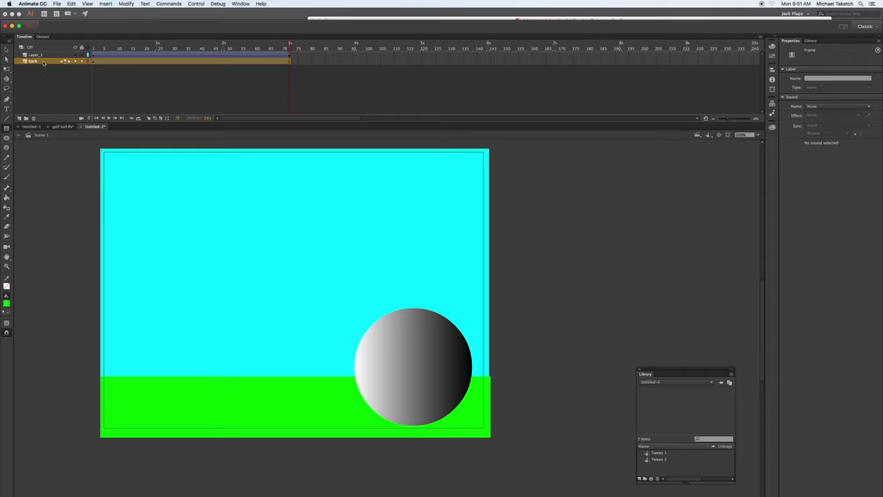
left_click(43, 63)
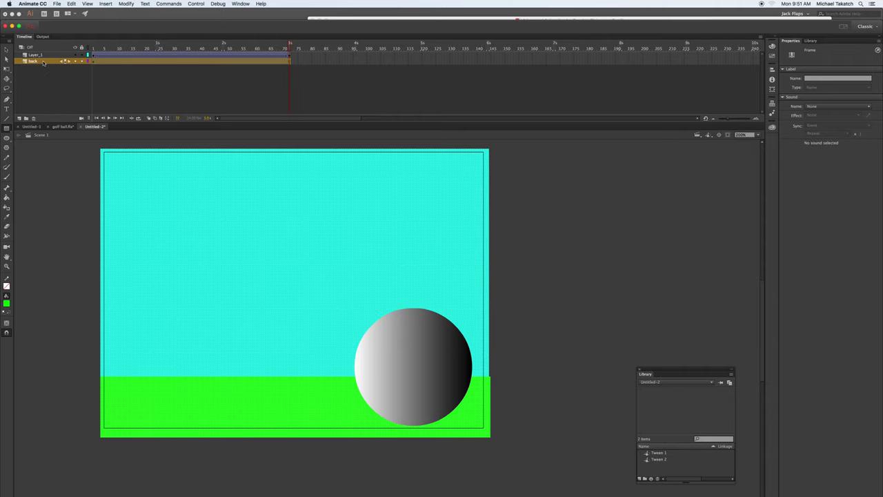
left_click(20, 118)
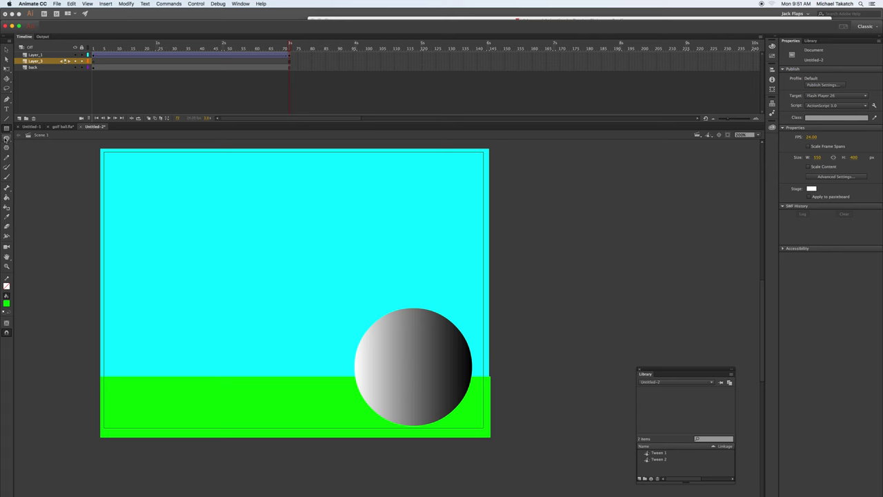
left_click(7, 138)
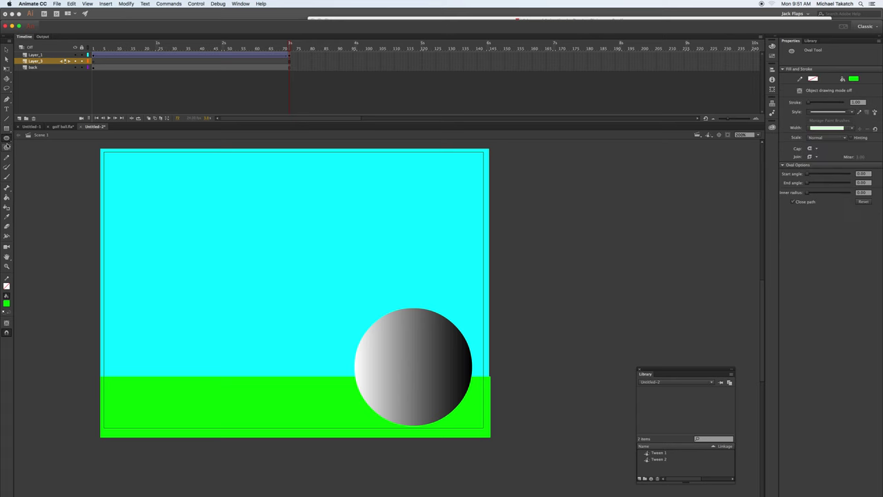
left_click(6, 303)
left_click(36, 323)
left_click_drag(349, 414, 479, 429)
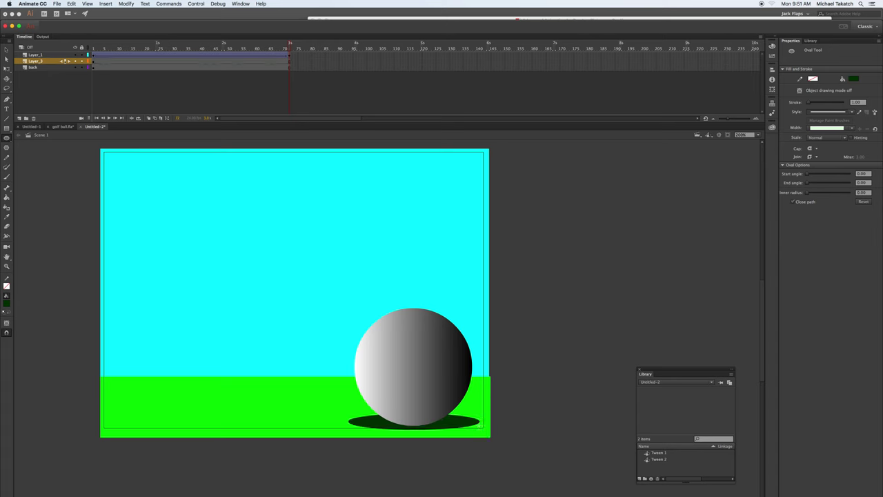
left_click(6, 49)
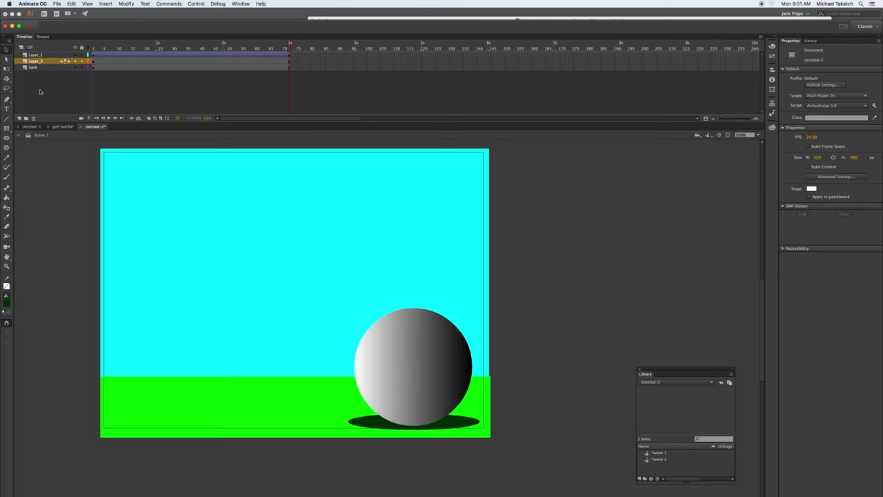
key("Return")
- At frame 72, drag the ball down below the ground
left_click(290, 54)
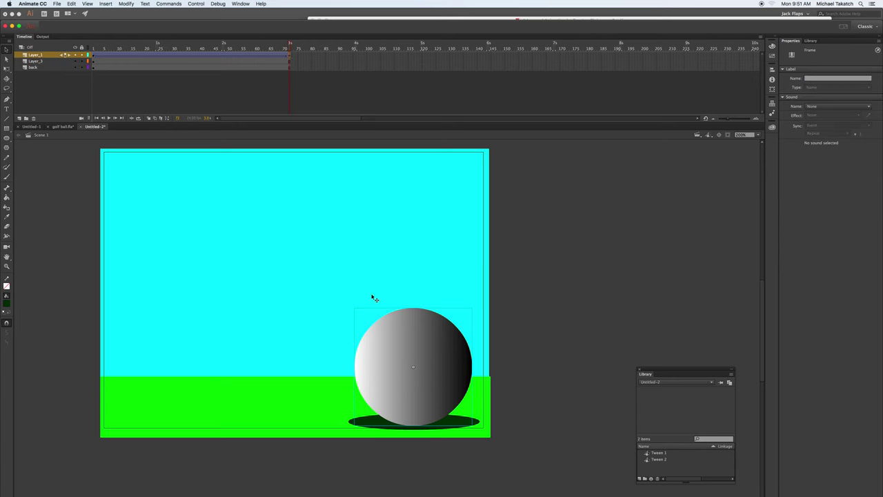
left_click(260, 57)
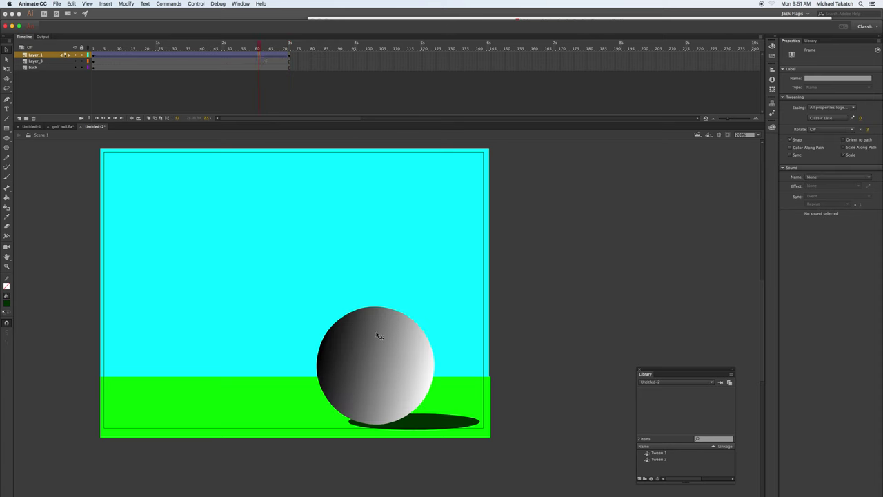
left_click(290, 55)
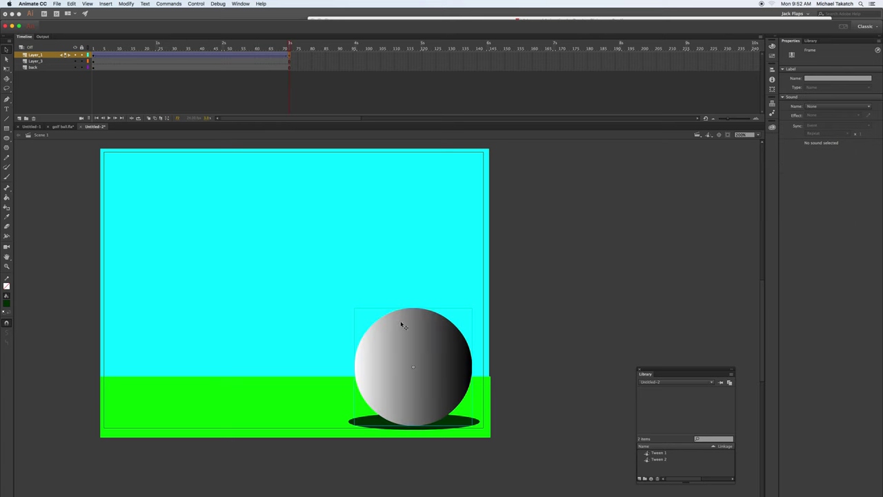
left_click_drag(440, 384, 436, 496)
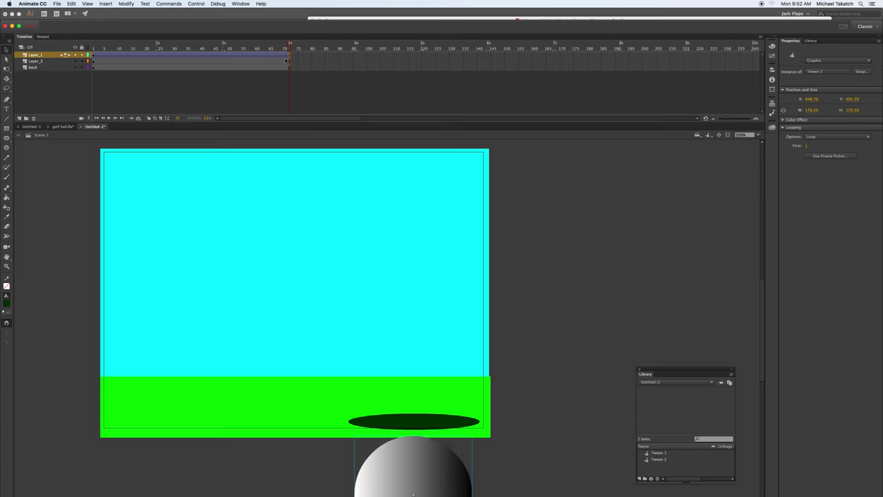
- Near frame 47, raise the ball above the ground to add a mid-tween keyframe
left_click_drag(290, 47, 222, 56)
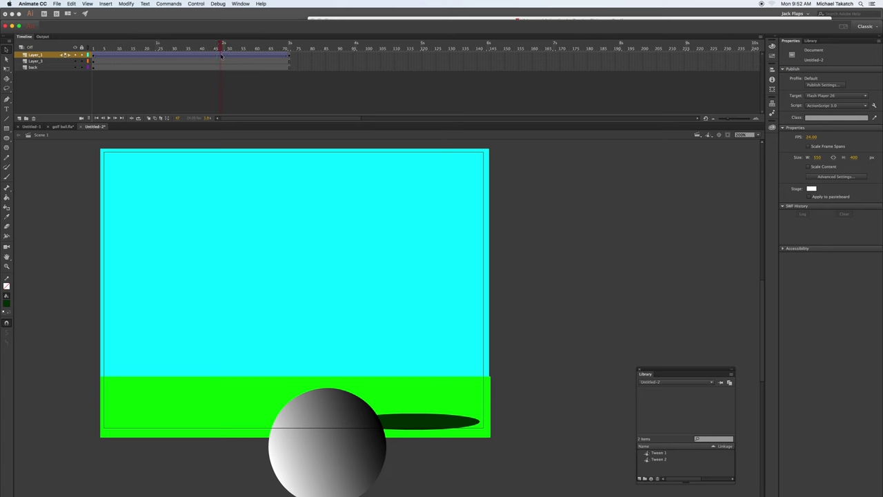
left_click_drag(343, 407, 390, 332)
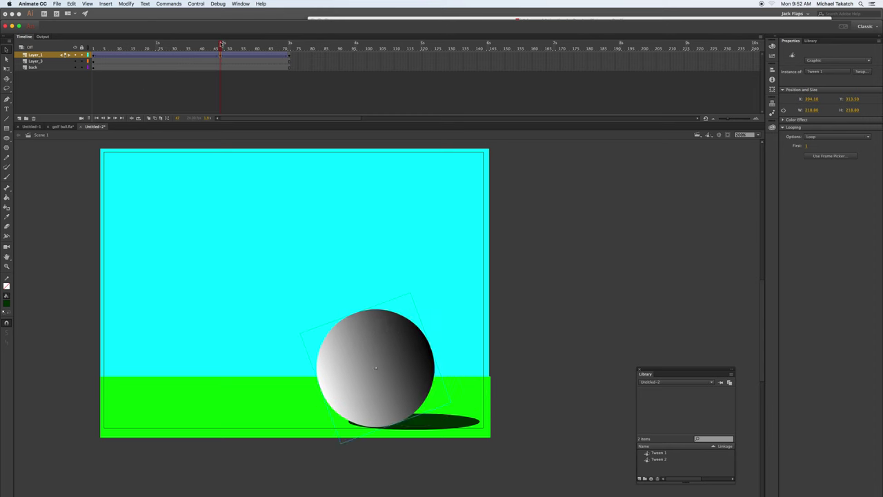
left_click_drag(220, 43, 92, 83)
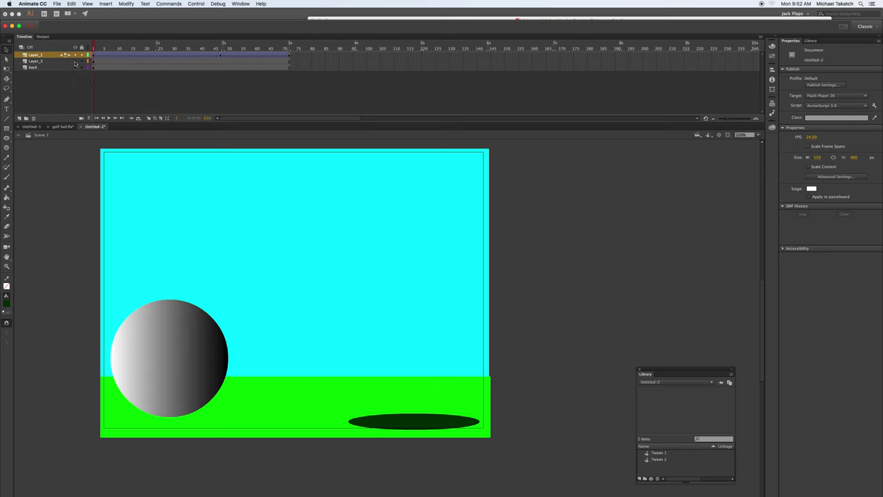
left_click(75, 61)
- Restore layer visibility, then draw a trial rectangle over the lower stage and undo it
left_click(75, 61)
left_click(75, 55)
left_click(75, 56)
left_click(7, 132)
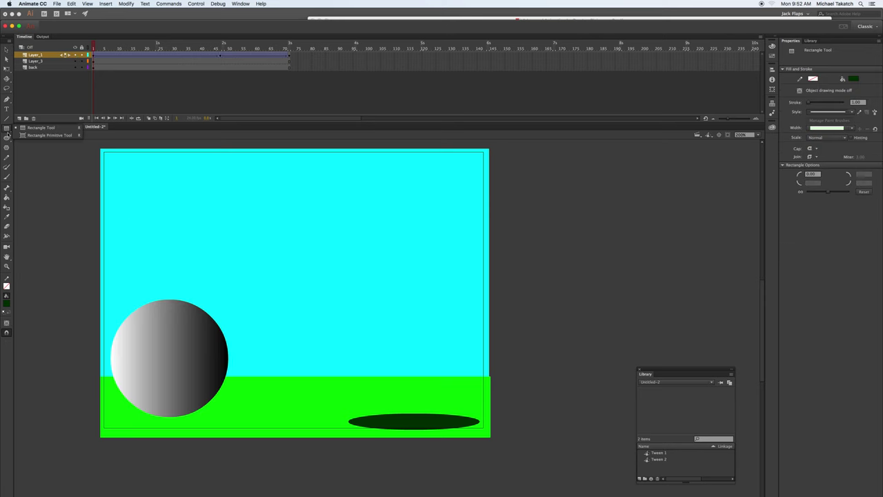
left_click_drag(78, 272, 548, 422)
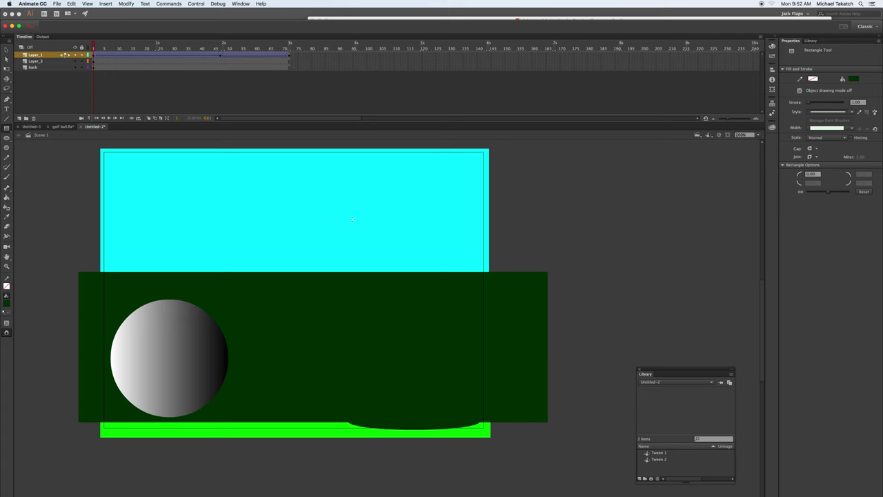
key("super+z")
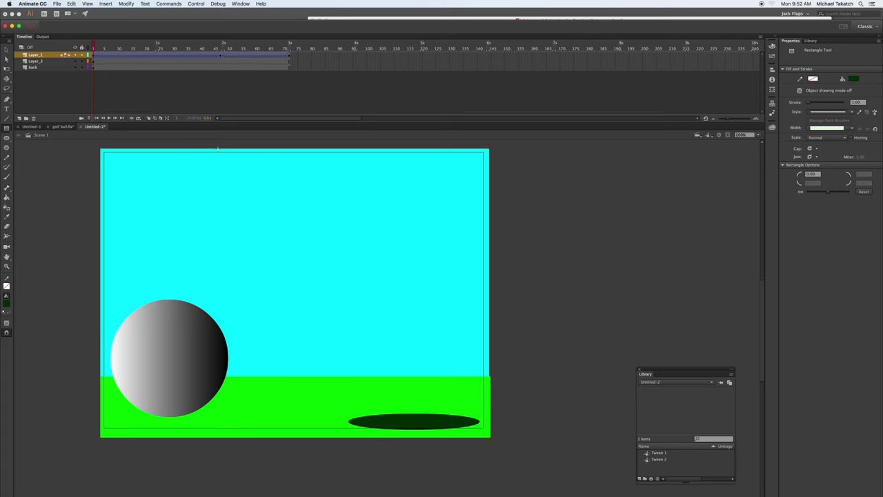
- Add Layer_4 above the ball's layer with a rectangle covering the lower stage
left_click(53, 55)
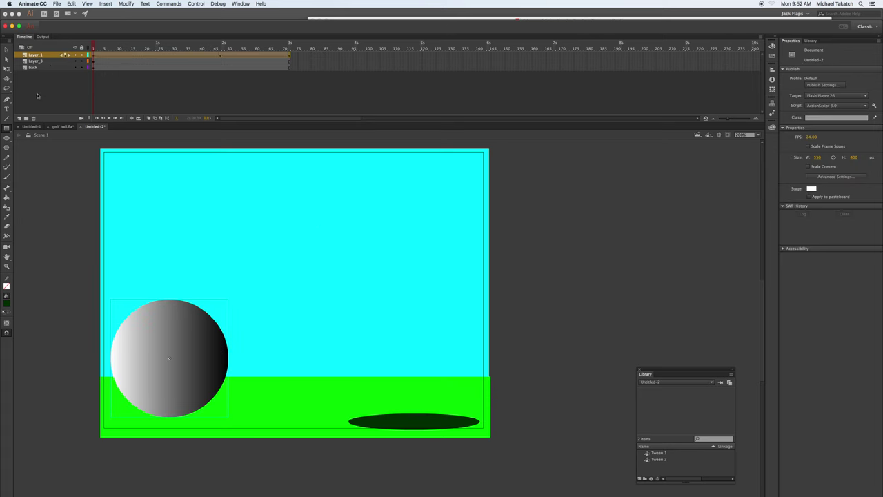
left_click(20, 118)
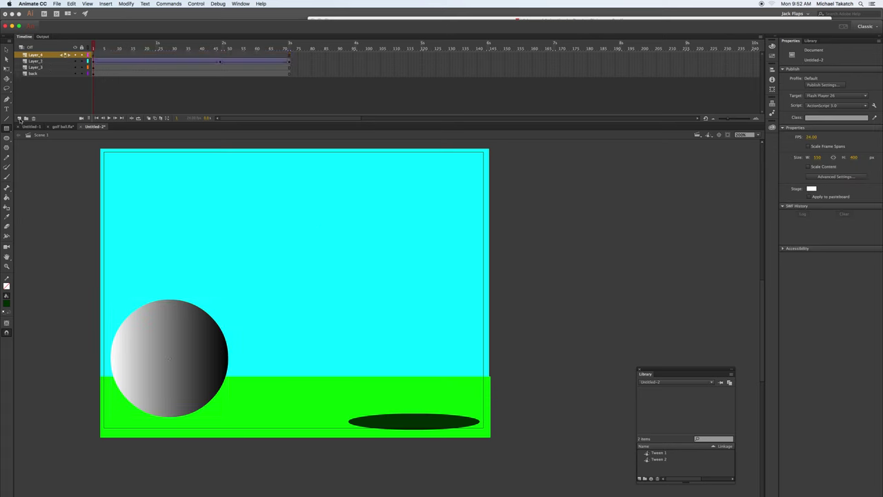
left_click(53, 55)
left_click(7, 128)
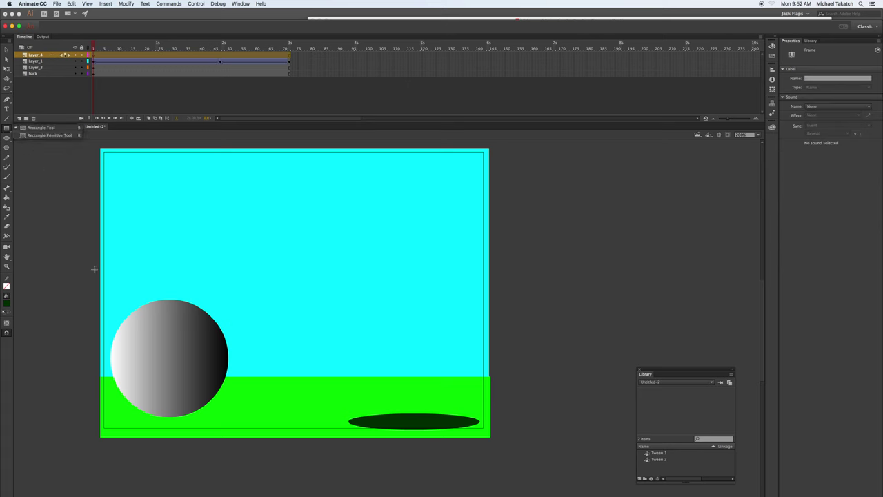
left_click_drag(71, 276, 526, 420)
- Make Layer_4 a mask over the ball layer and play to test it
right_click(53, 55)
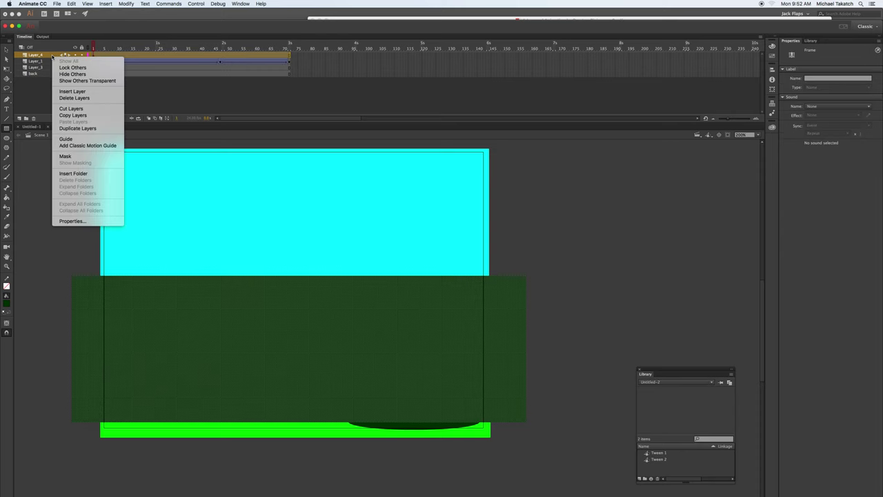
left_click(96, 159)
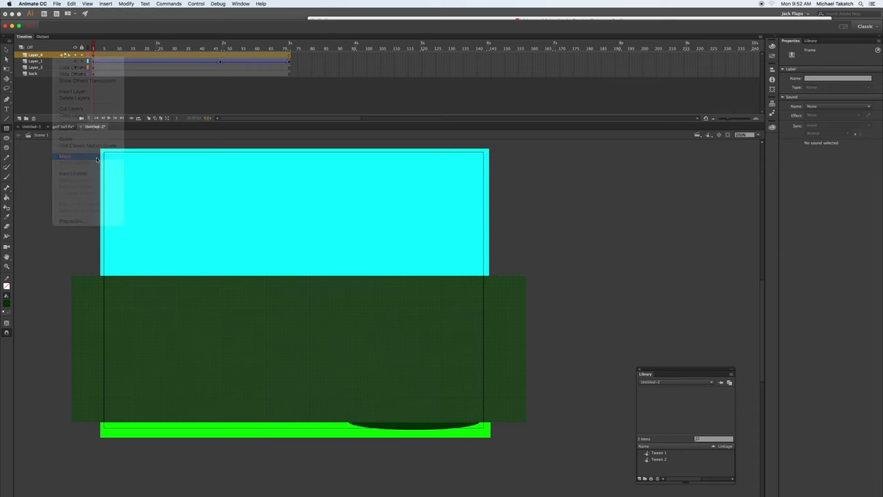
key("Return")
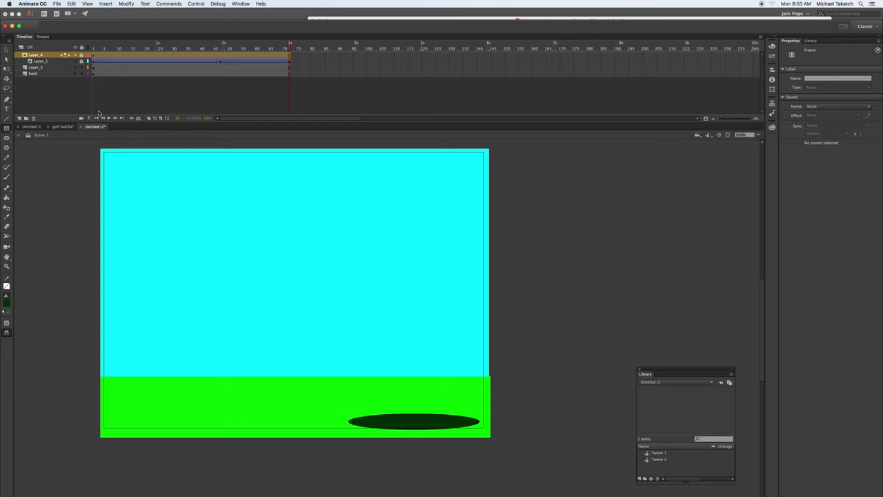
left_click(65, 127)
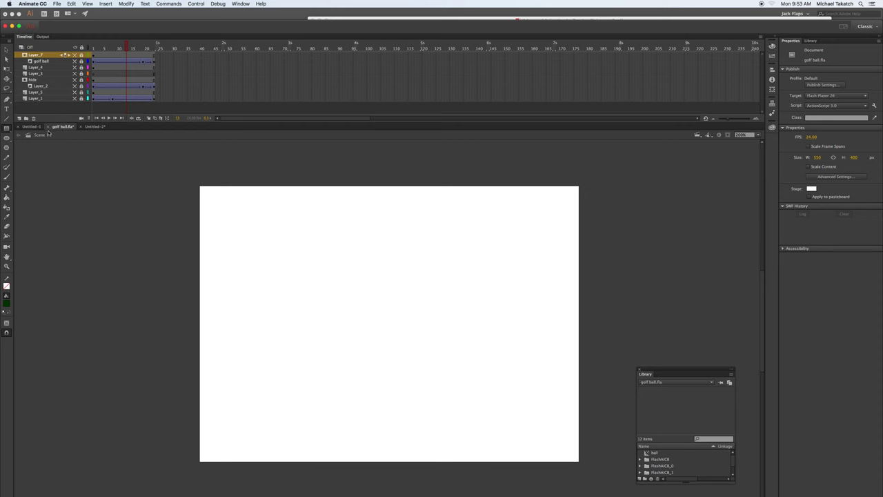
left_click_drag(75, 55, 76, 100)
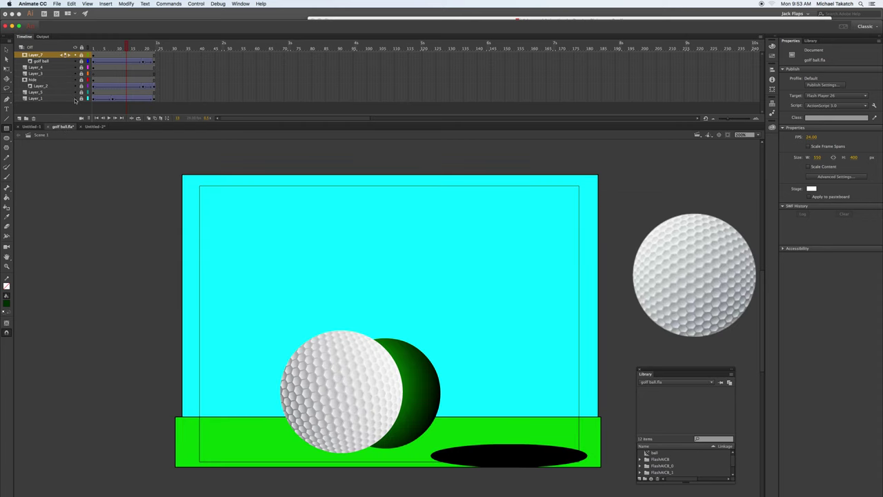
key("Return")
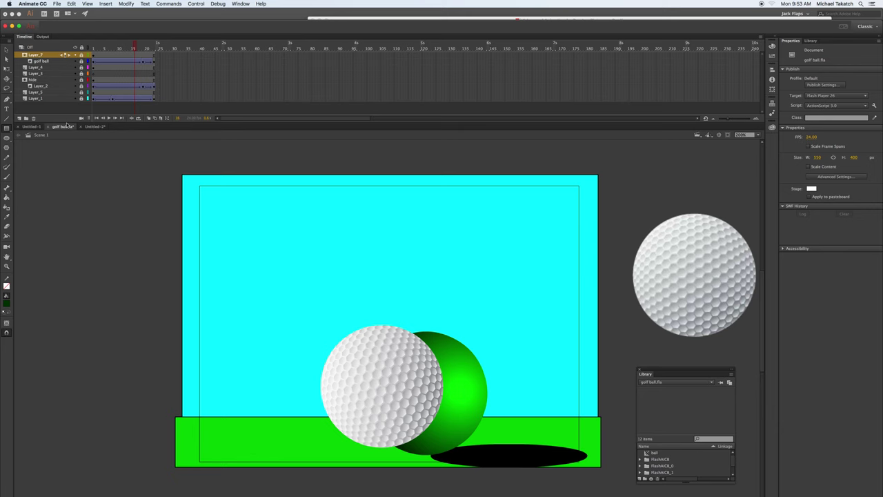
left_click(95, 127)
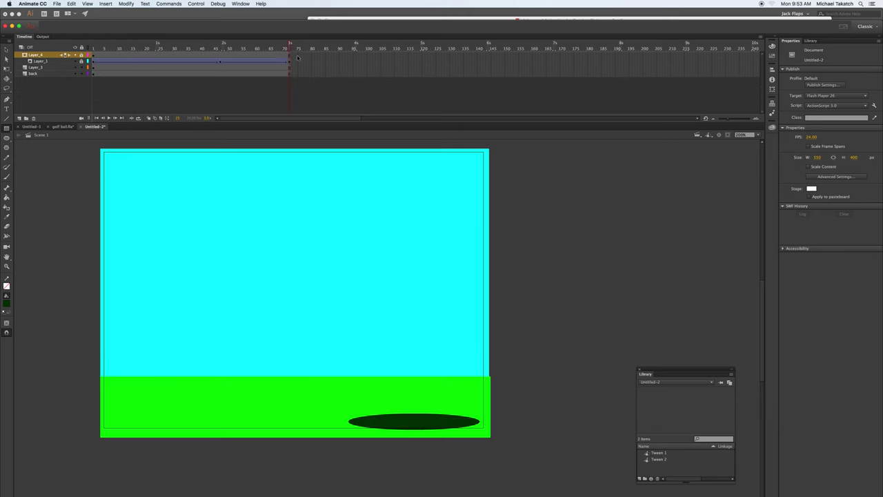
- Return to an early frame, move the Library panel up beside the stage, and preview Tween 1
left_click_drag(291, 50, 113, 64)
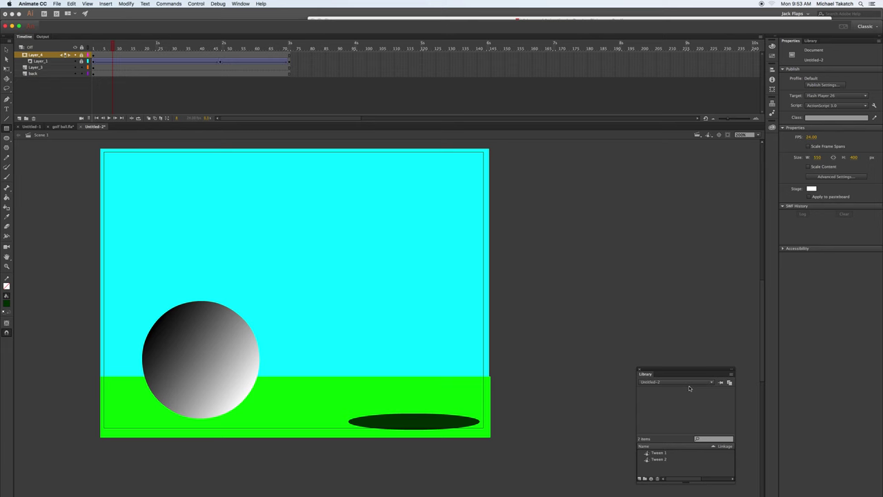
left_click_drag(682, 370, 673, 254)
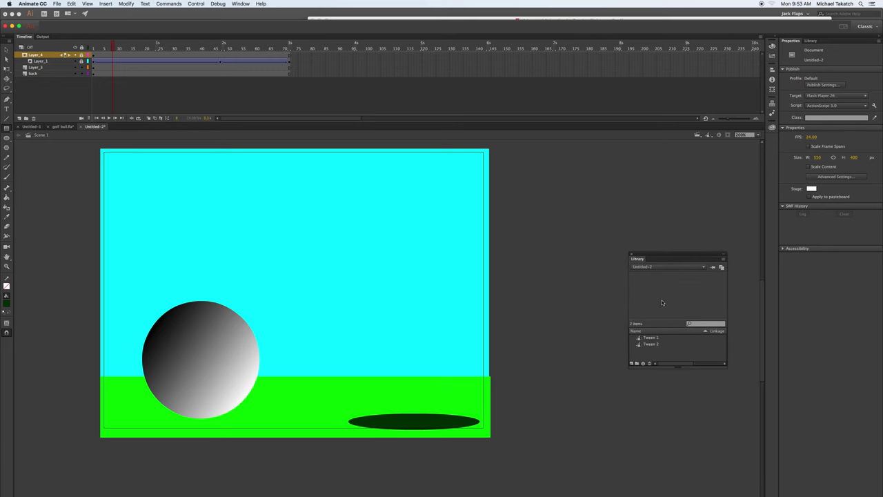
left_click(661, 266)
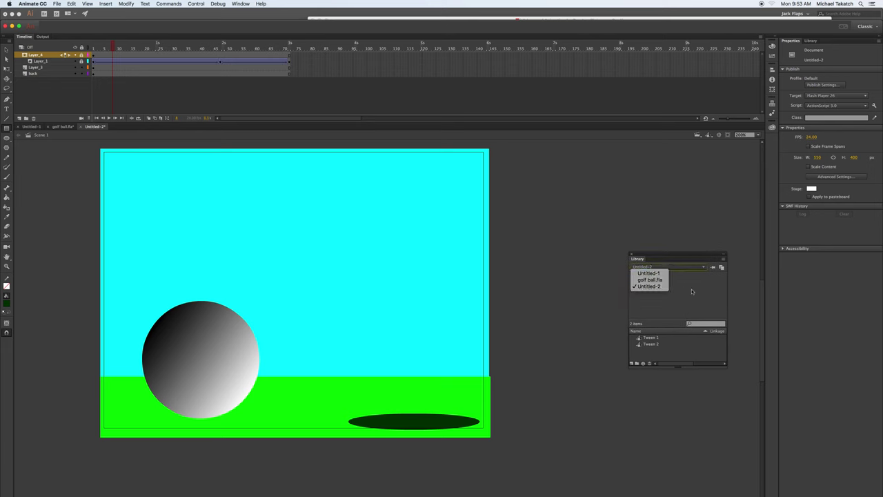
left_click(652, 286)
left_click(653, 338)
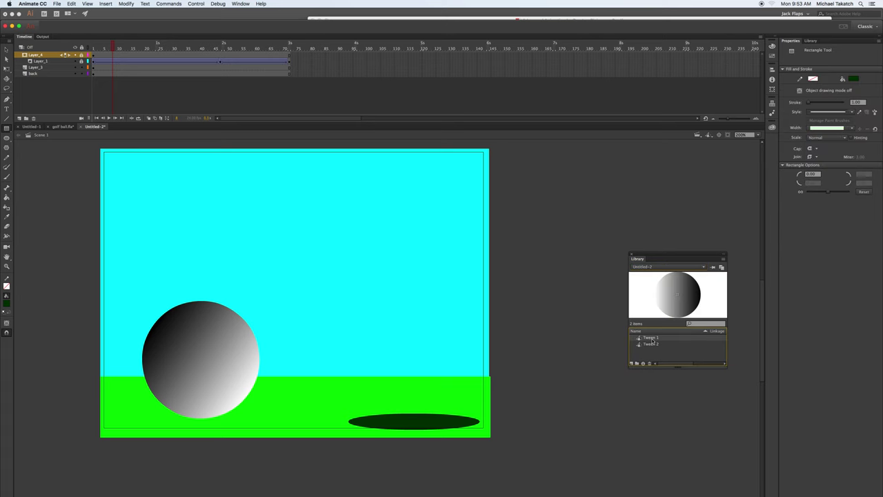